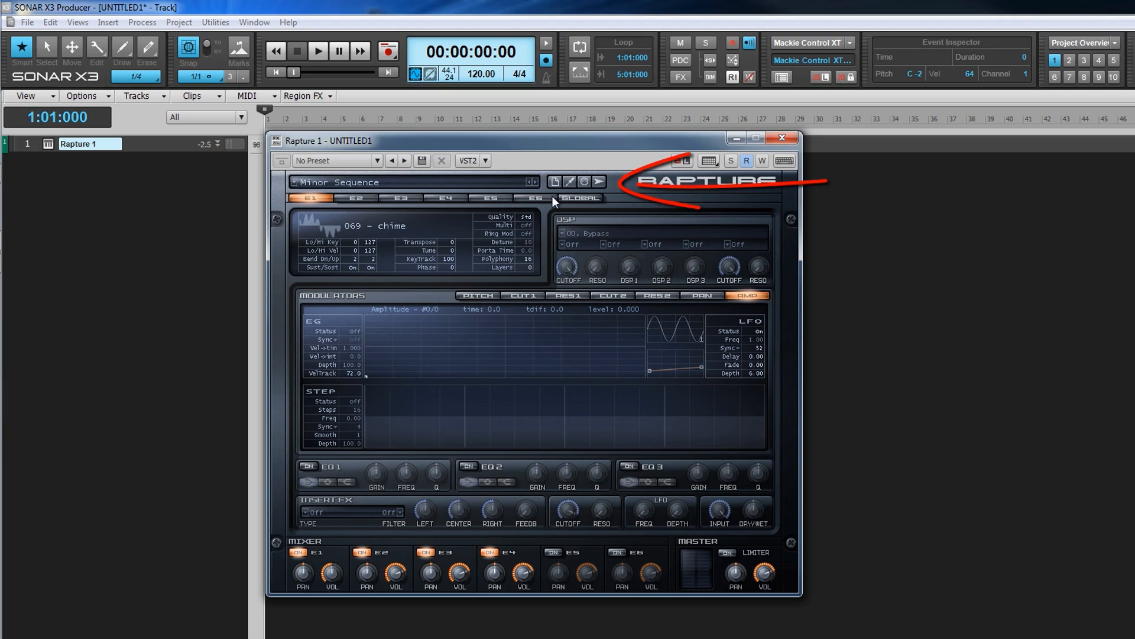
- View the settings of elements 2 through 6 and the Global page, and return to element 1
{"action": "left_click", "coordinate": [357, 198]}
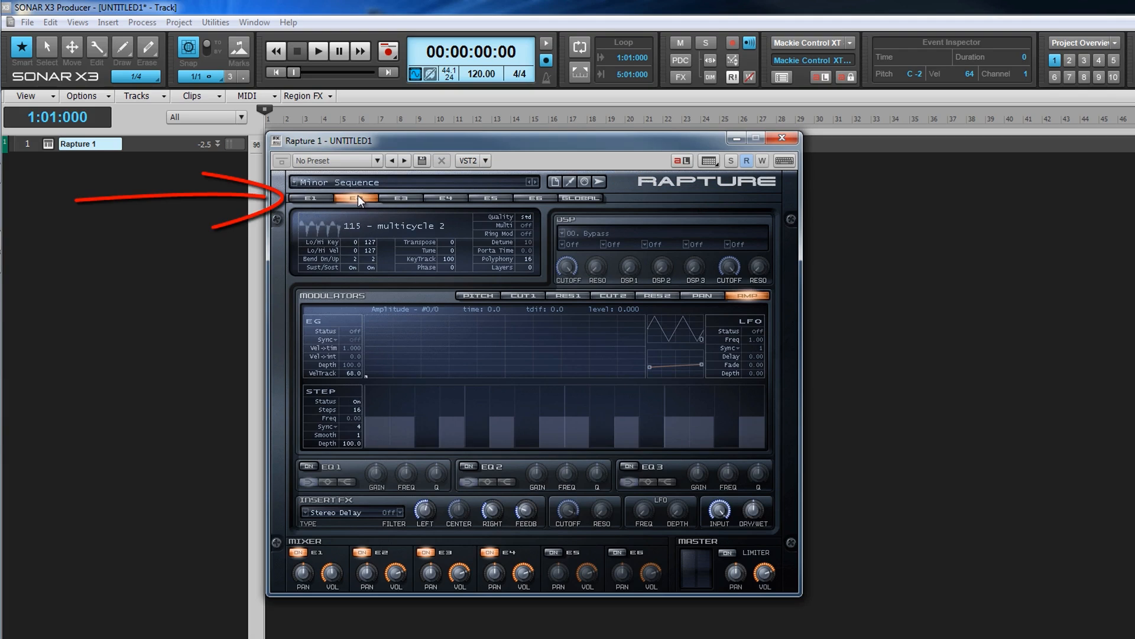
{"action": "left_click", "coordinate": [402, 199]}
{"action": "left_click", "coordinate": [445, 199]}
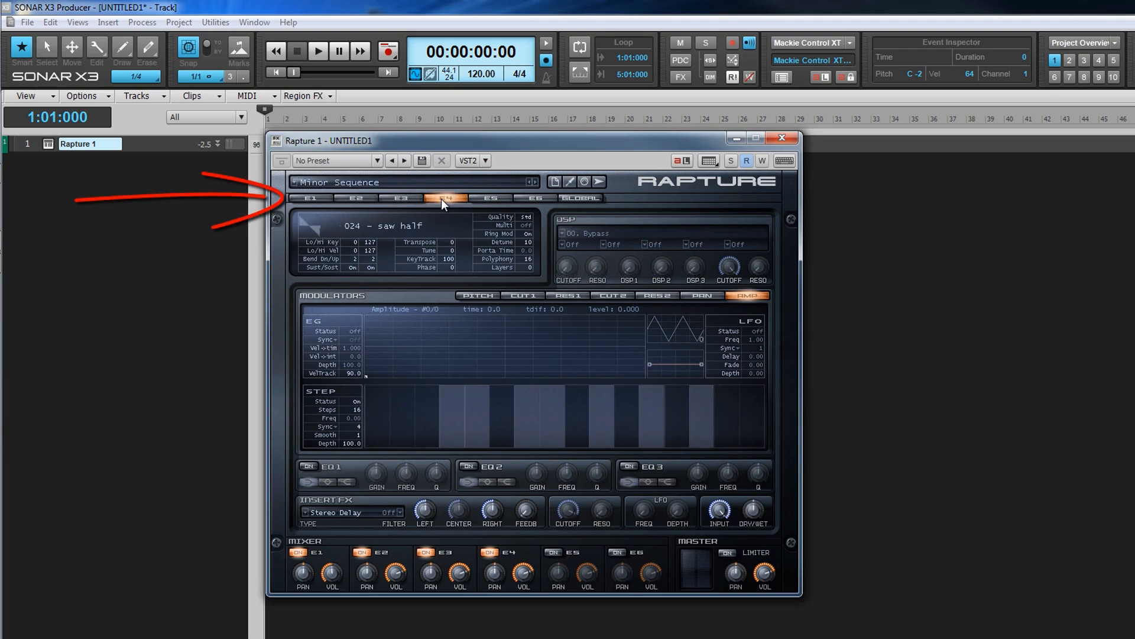
{"action": "left_click", "coordinate": [490, 199]}
{"action": "left_click", "coordinate": [532, 199]}
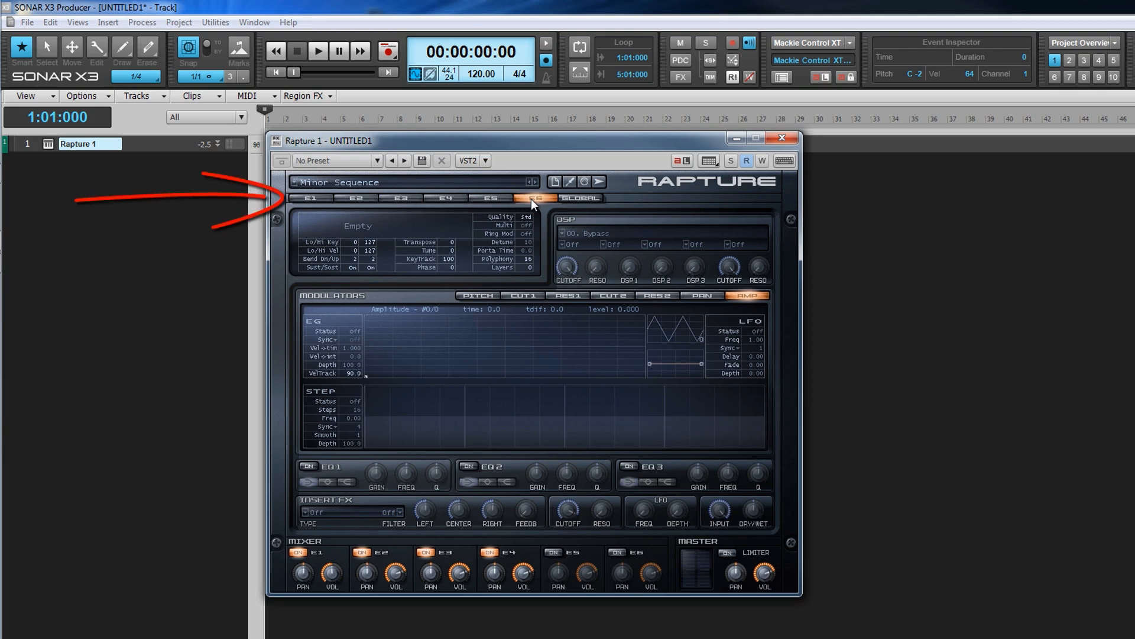
{"action": "left_click", "coordinate": [576, 199]}
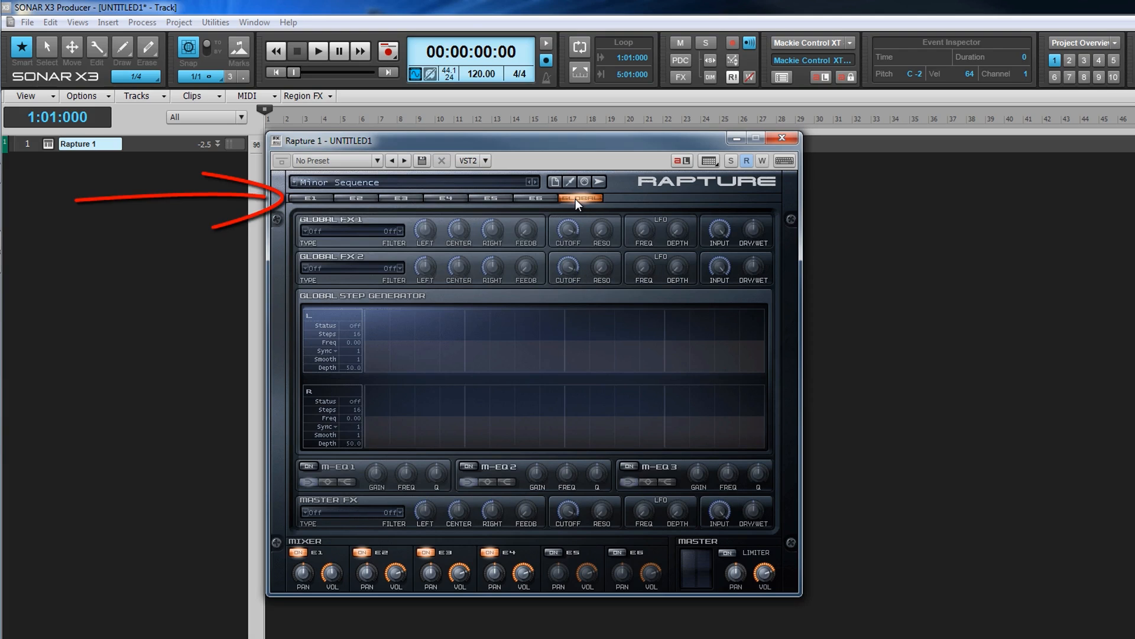
{"action": "left_click", "coordinate": [318, 199]}
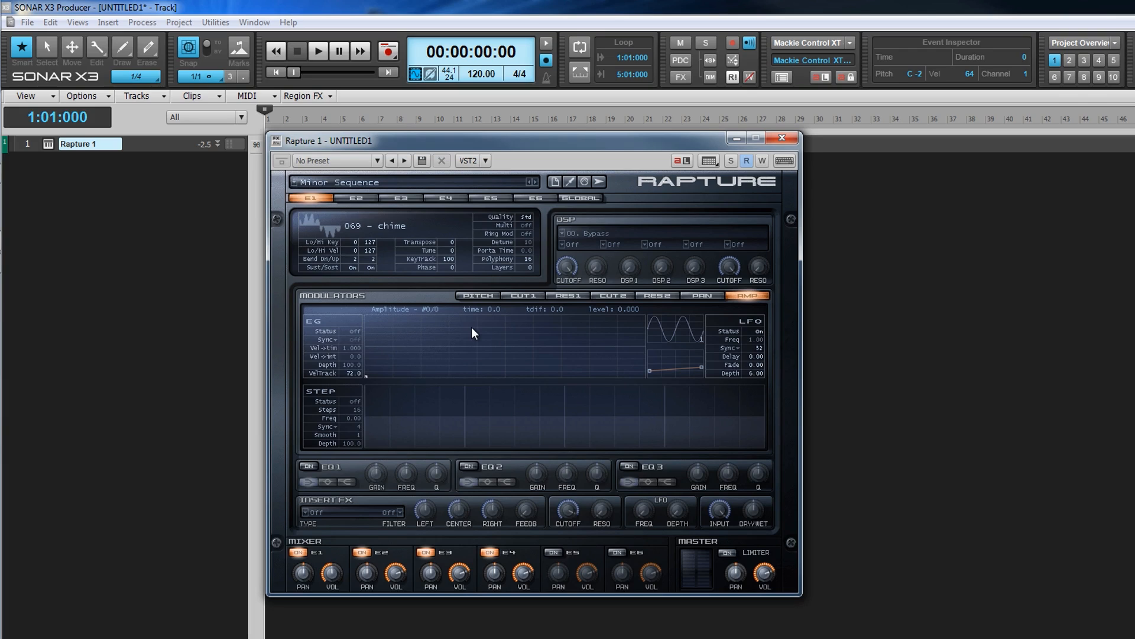
- Look through element 1's modulators for Pitch, Cut 1, Res 1, Cut 2, Res 2, Pan and Amp, and return to Pitch
{"action": "left_click", "coordinate": [482, 295]}
{"action": "left_click", "coordinate": [525, 293]}
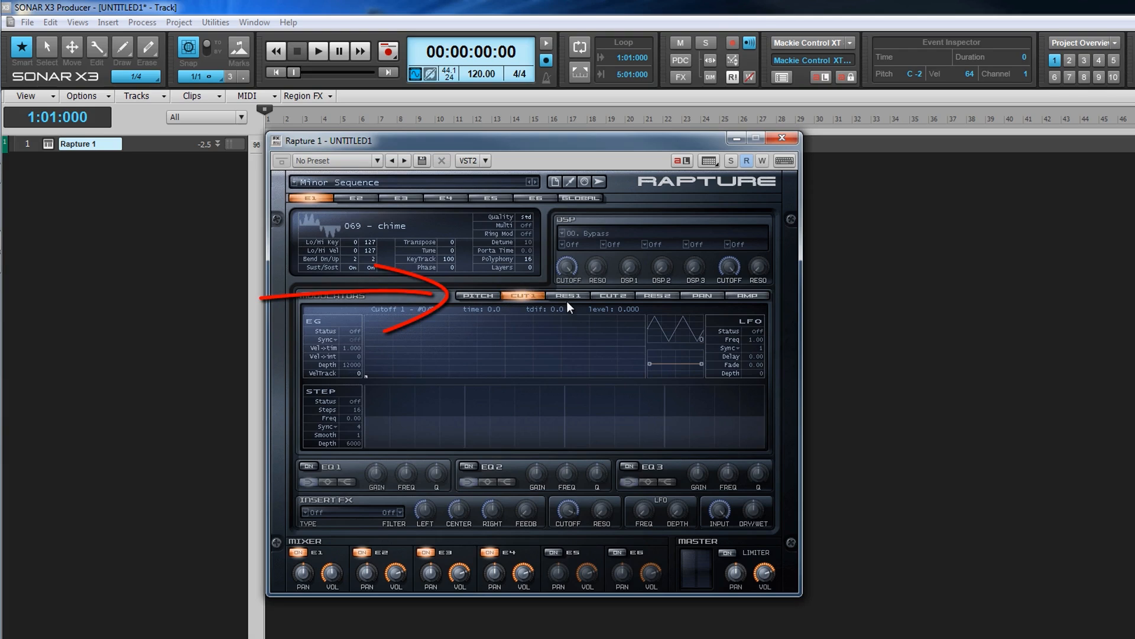
{"action": "left_click", "coordinate": [568, 296]}
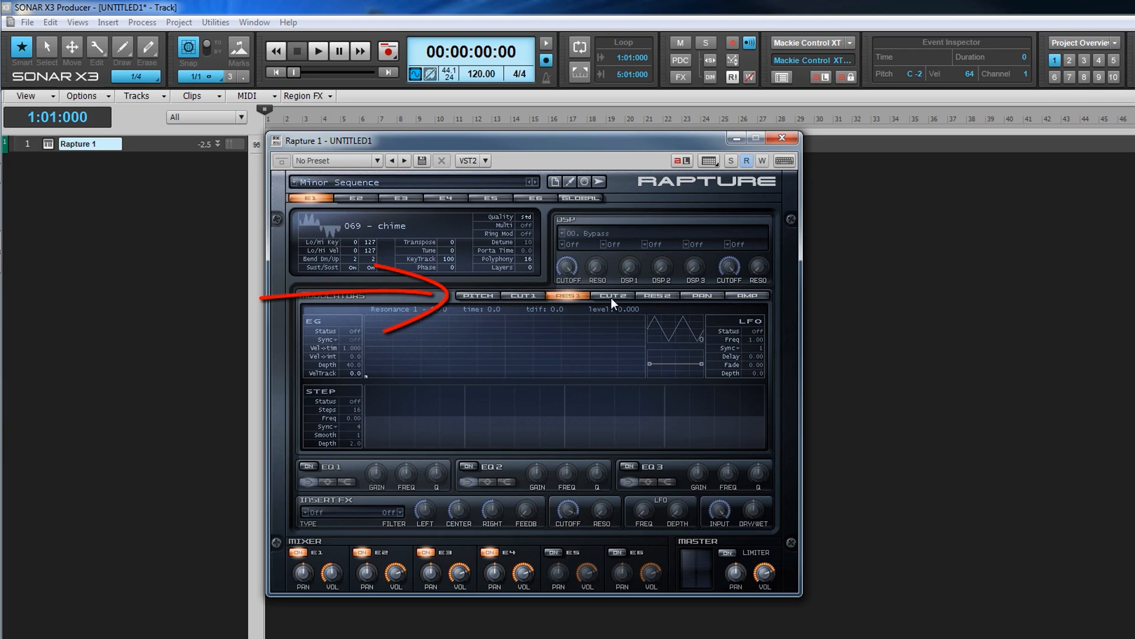
{"action": "left_click", "coordinate": [611, 297]}
{"action": "left_click", "coordinate": [652, 295]}
{"action": "left_click", "coordinate": [700, 293]}
{"action": "left_click", "coordinate": [749, 294]}
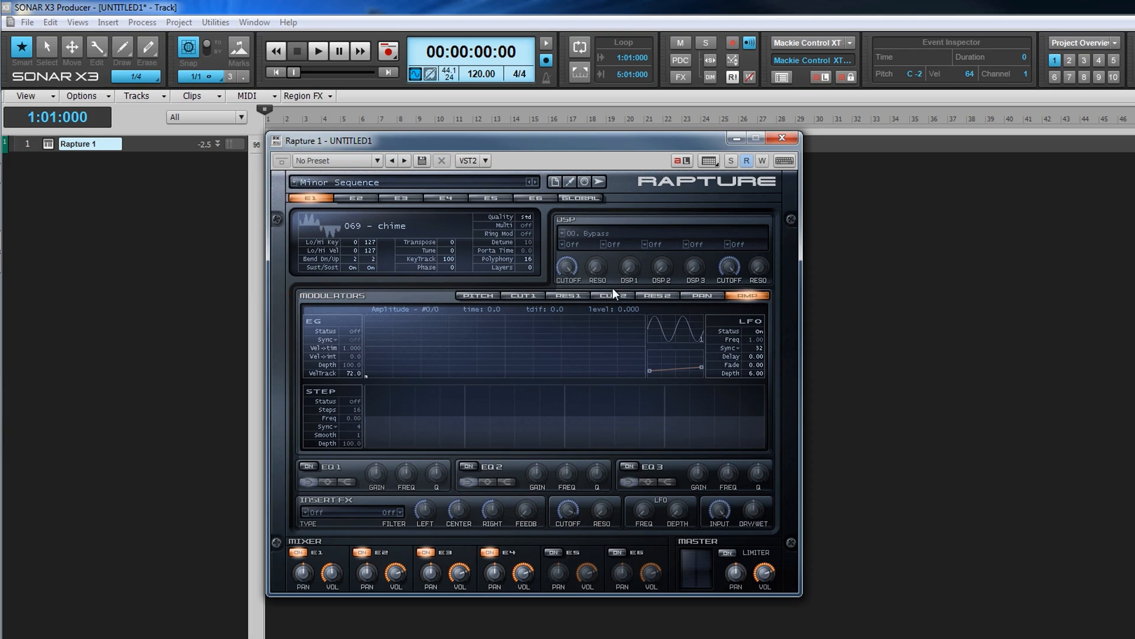
{"action": "left_click", "coordinate": [485, 297]}
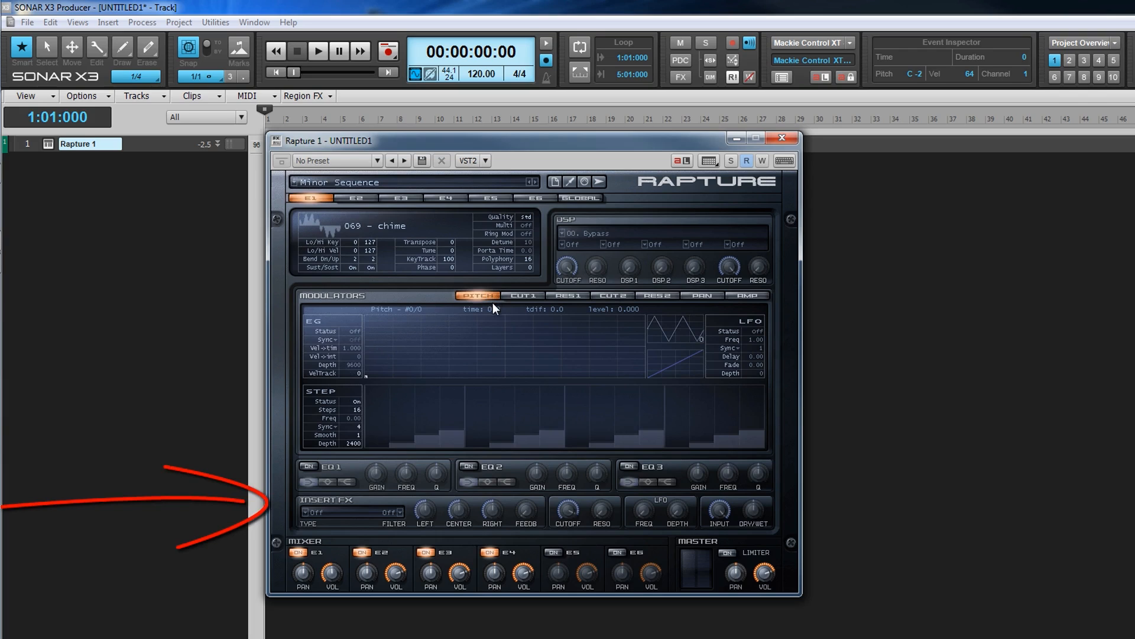
- Examine the available Insert FX effect types and filters, and switch element 4 off and back on in the mixer
{"action": "left_click", "coordinate": [308, 512]}
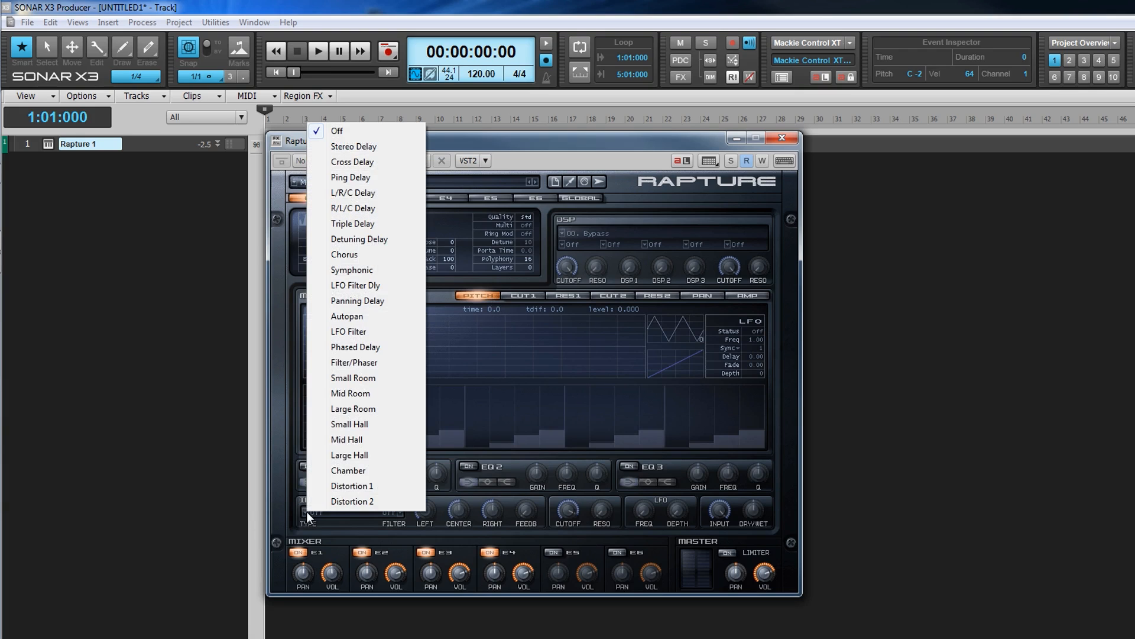
{"action": "left_click", "coordinate": [307, 511]}
{"action": "left_click", "coordinate": [306, 511]}
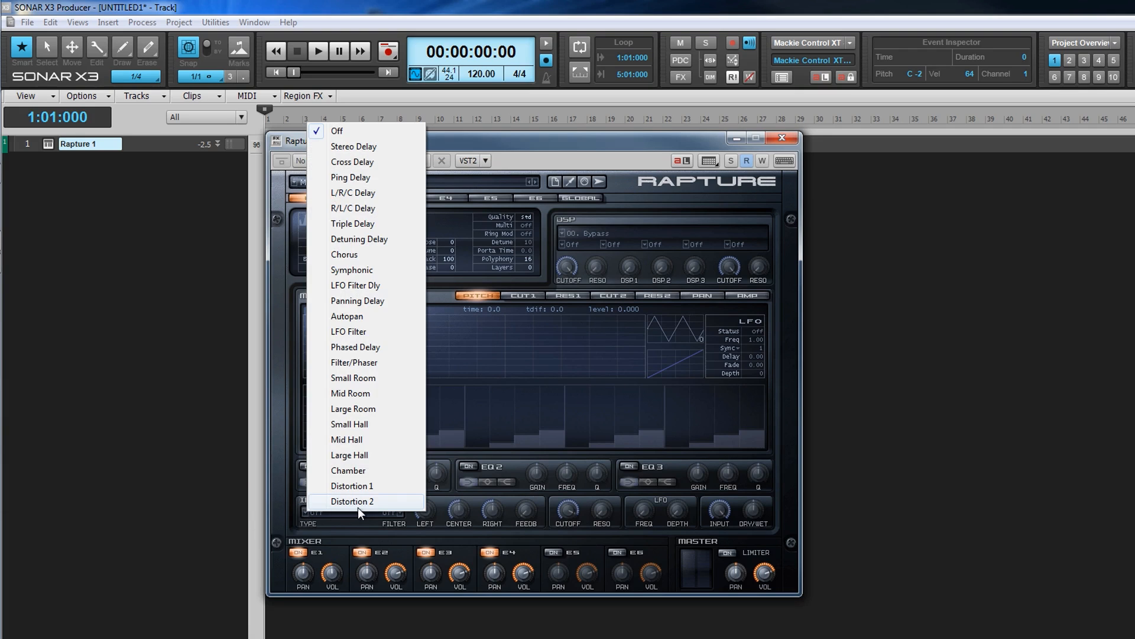
{"action": "left_click", "coordinate": [403, 517]}
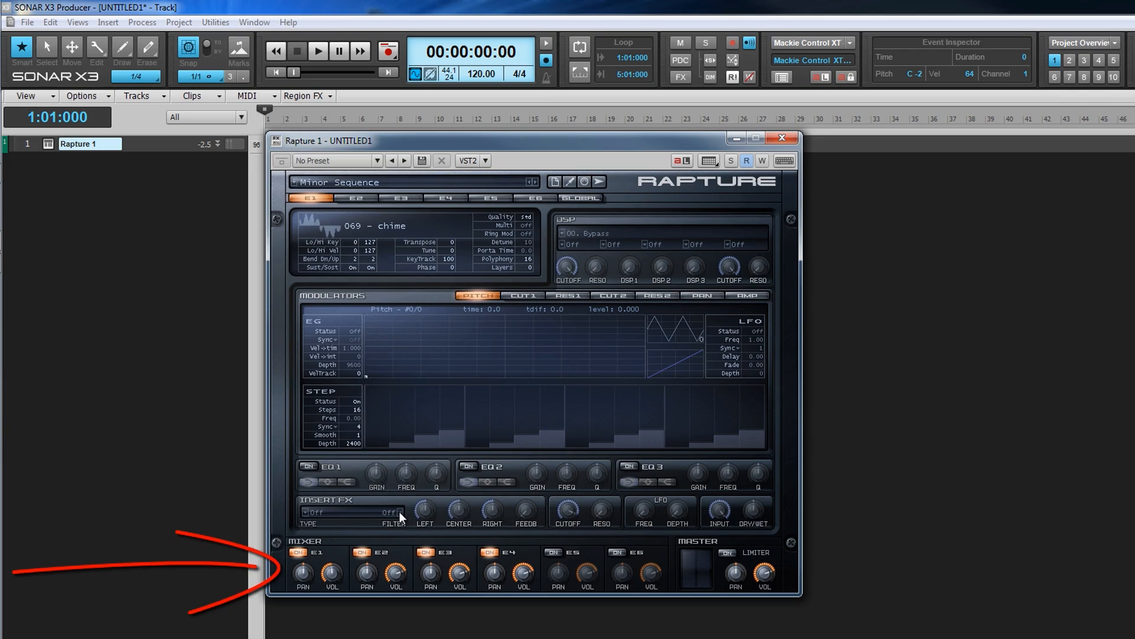
{"action": "left_click", "coordinate": [486, 551]}
{"action": "left_click", "coordinate": [488, 550]}
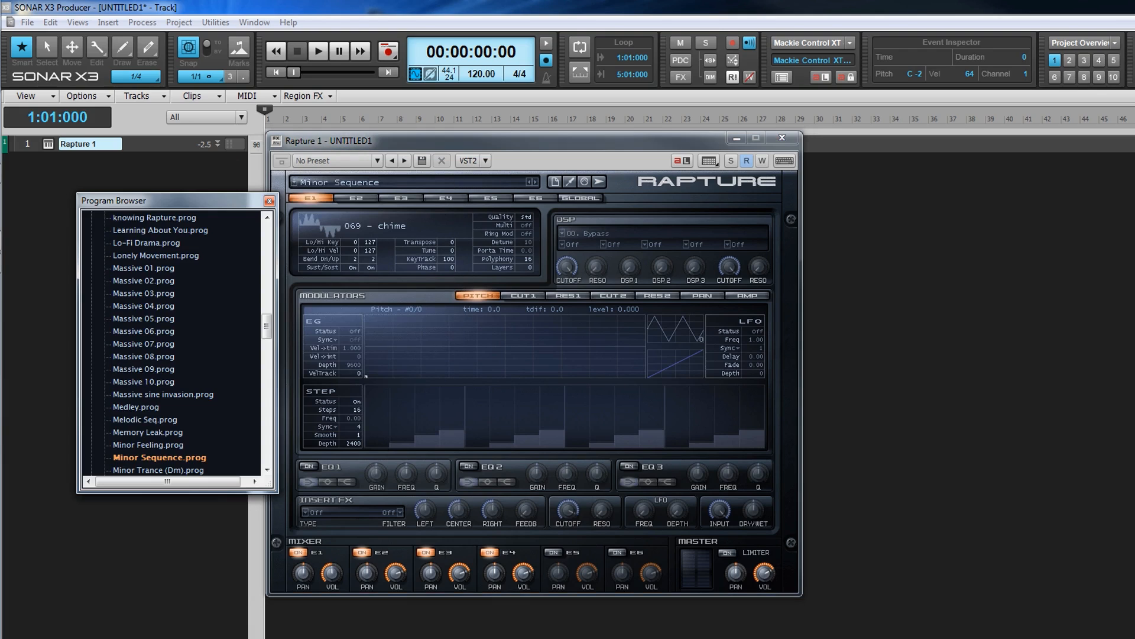
- Look through the Program Browser and close it, and step through the neighbouring programs to load Minor Feeling
{"action": "left_click_drag", "start_coordinate": [267, 326], "coordinate": [267, 235]}
{"action": "left_click", "coordinate": [270, 201]}
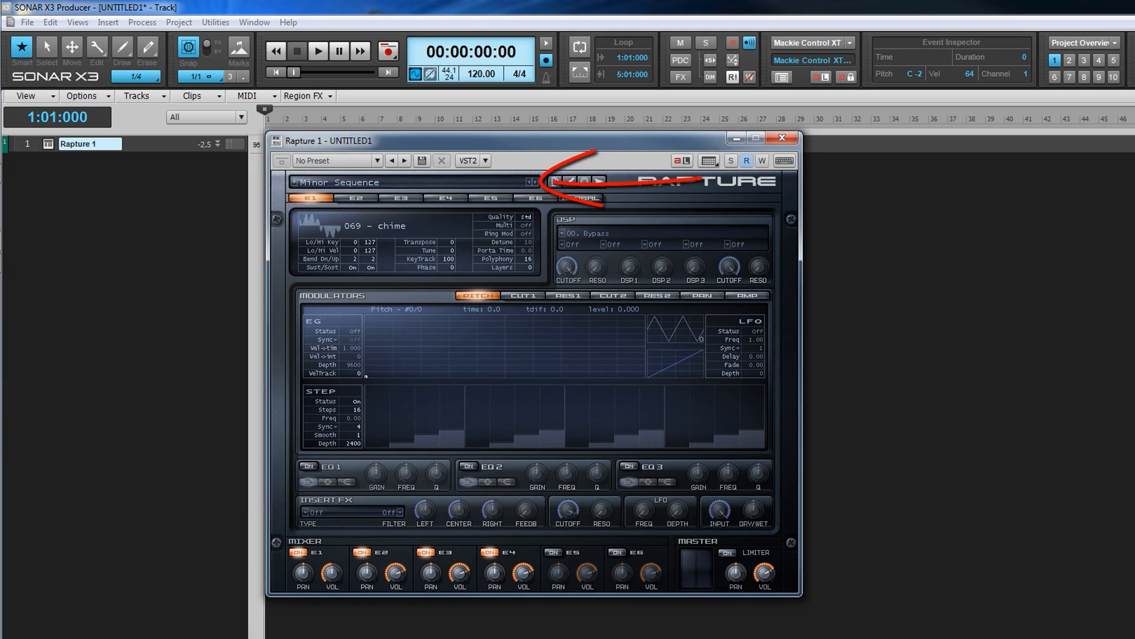
{"action": "left_click", "coordinate": [536, 182]}
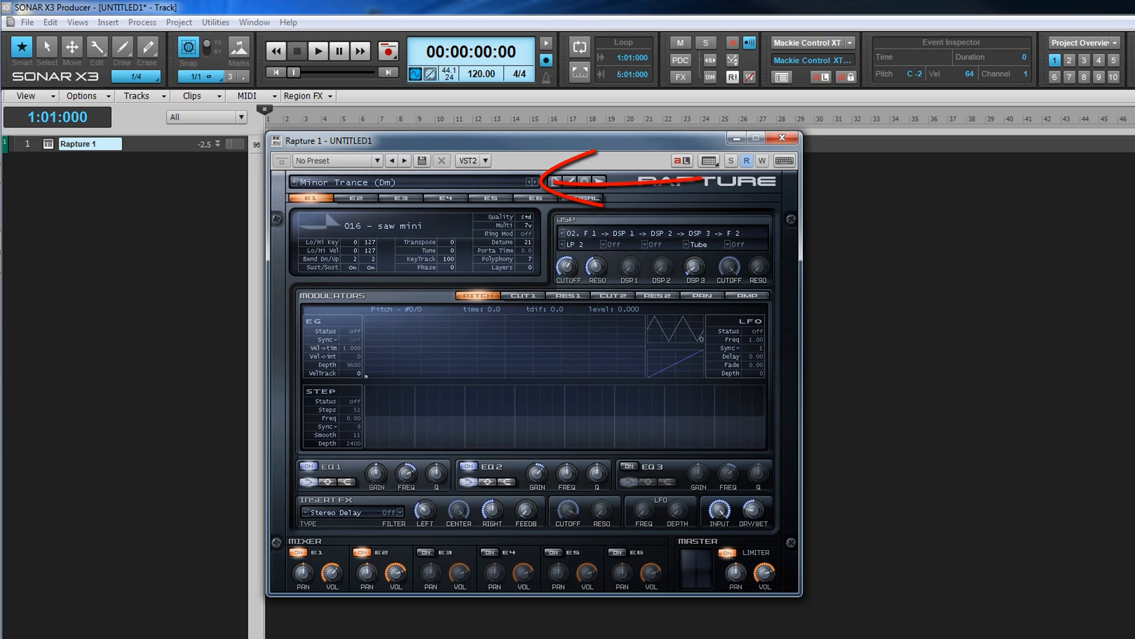
{"action": "left_click", "coordinate": [529, 182]}
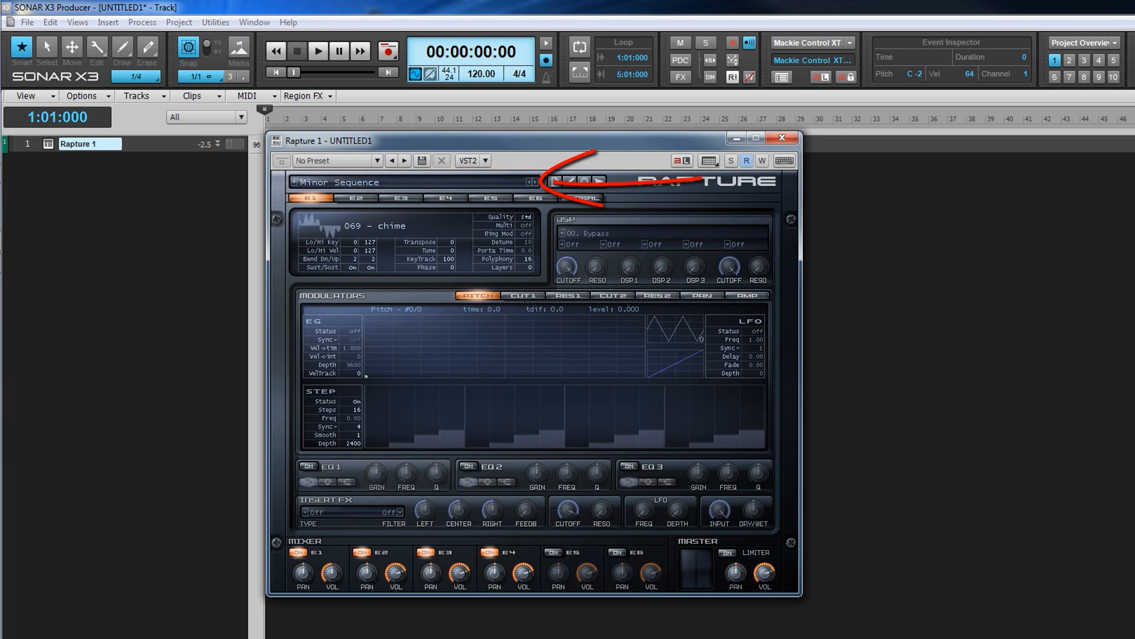
{"action": "left_click", "coordinate": [530, 182]}
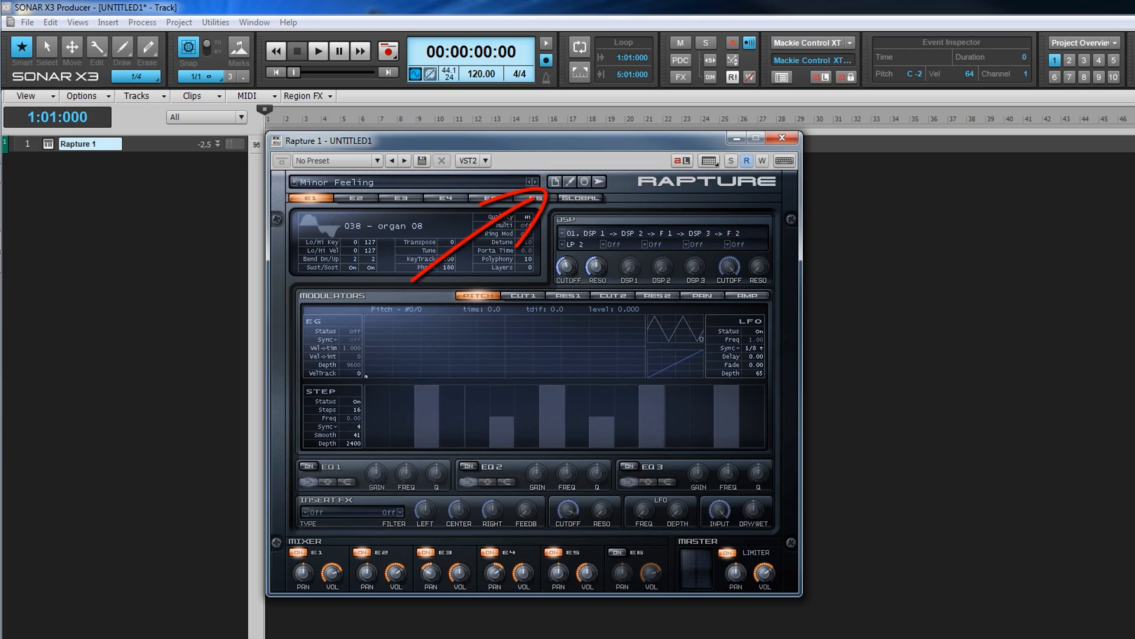
- Examine the commands for managing programs and the settings in the Options dialog
{"action": "left_click", "coordinate": [554, 182]}
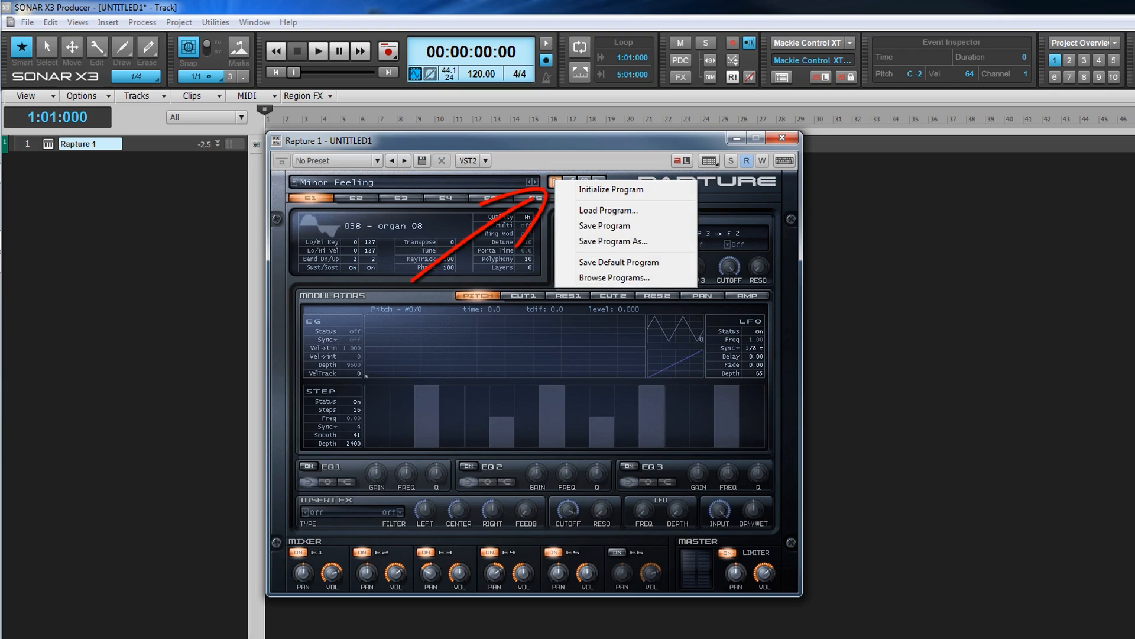
{"action": "left_click", "coordinate": [570, 181]}
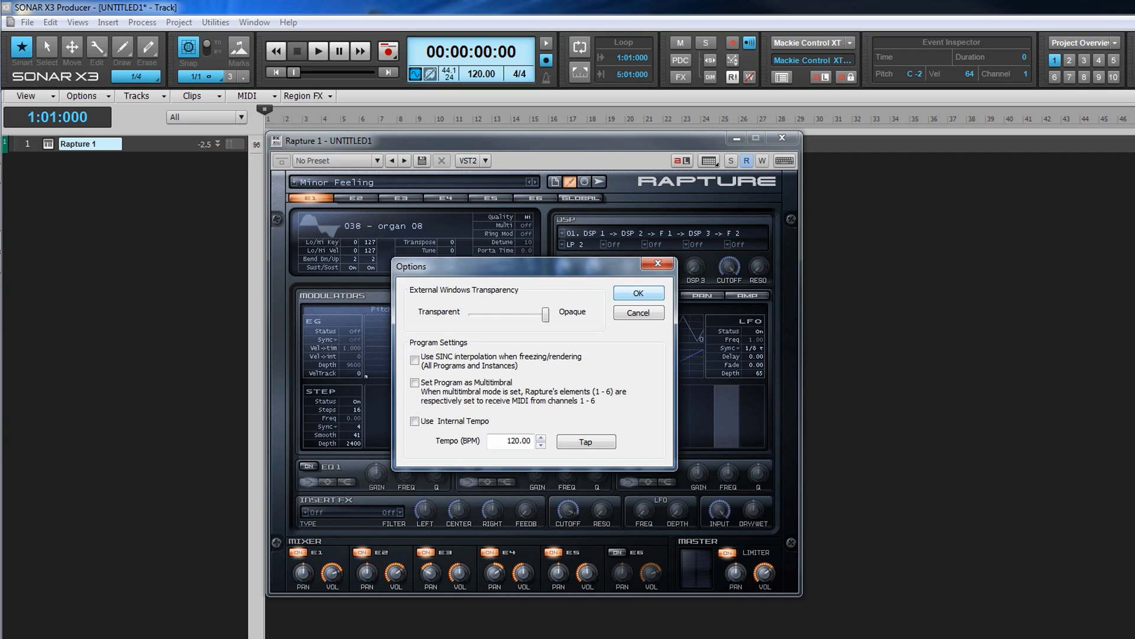
{"action": "key", "text": "Return"}
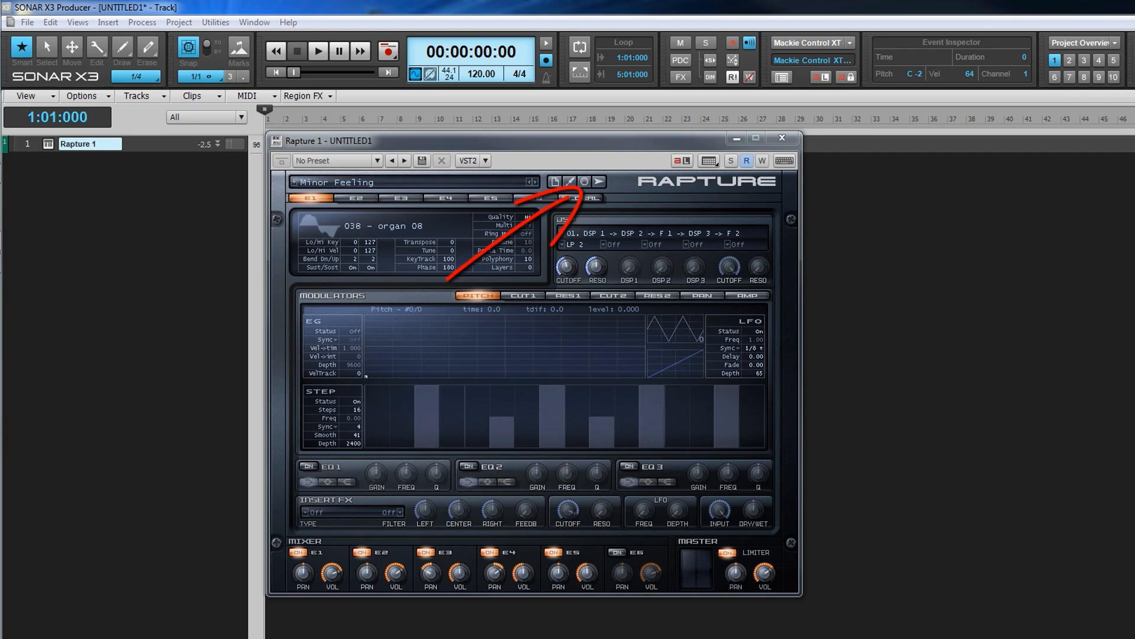
- View the Modulation Matrix and the X-Y Pad, closing each one after inspection
{"action": "left_click", "coordinate": [584, 182]}
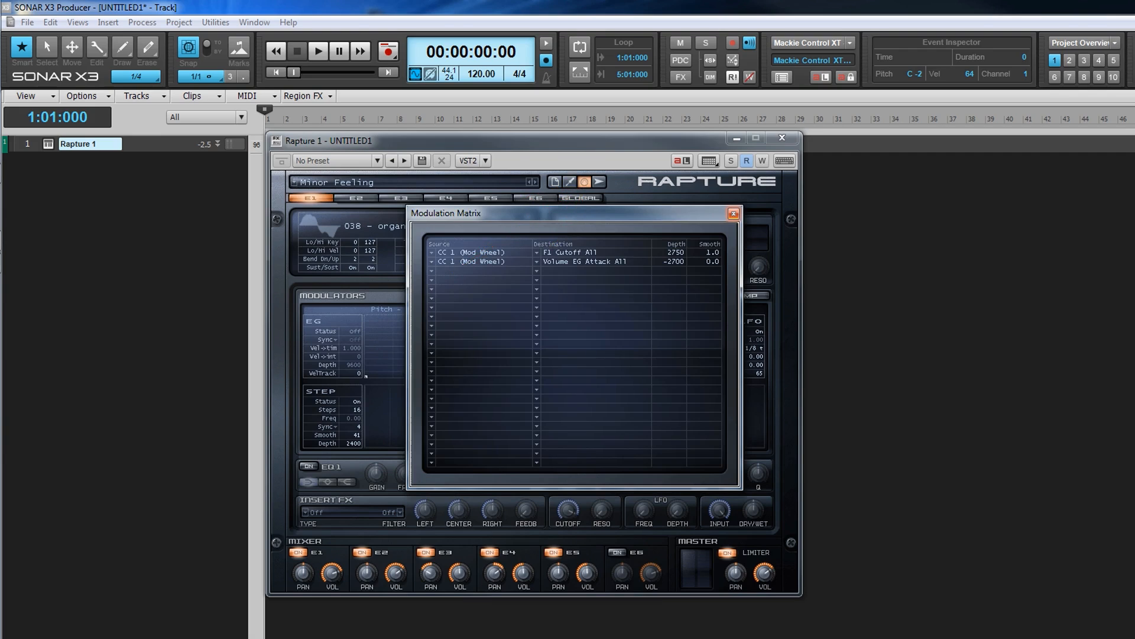
{"action": "left_click", "coordinate": [734, 214]}
{"action": "left_click", "coordinate": [599, 182]}
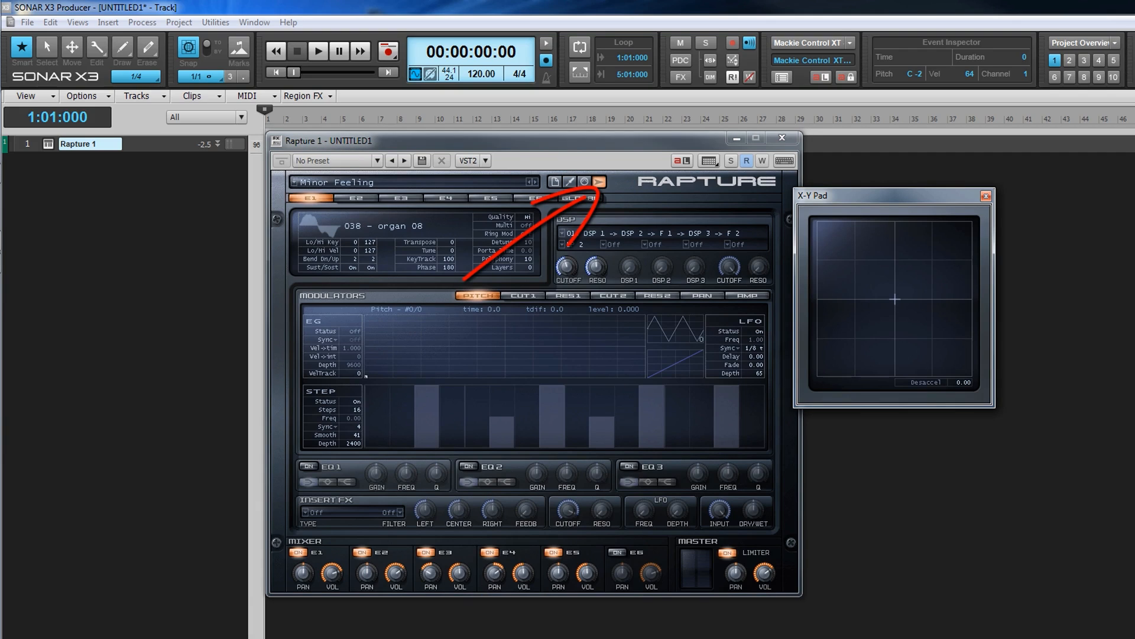
{"action": "left_click", "coordinate": [986, 195]}
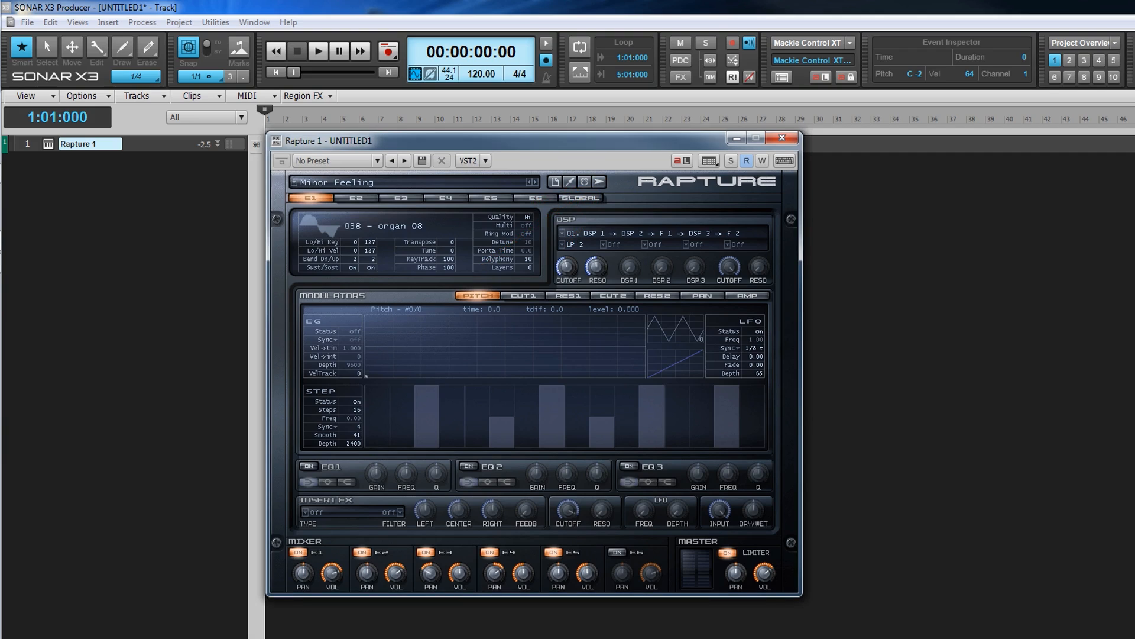
- Review the element commands on elements 1 and 2, and look at the multisamples that can be loaded into element 1
{"action": "right_click", "coordinate": [313, 198]}
{"action": "left_click", "coordinate": [355, 198]}
{"action": "right_click", "coordinate": [355, 198]}
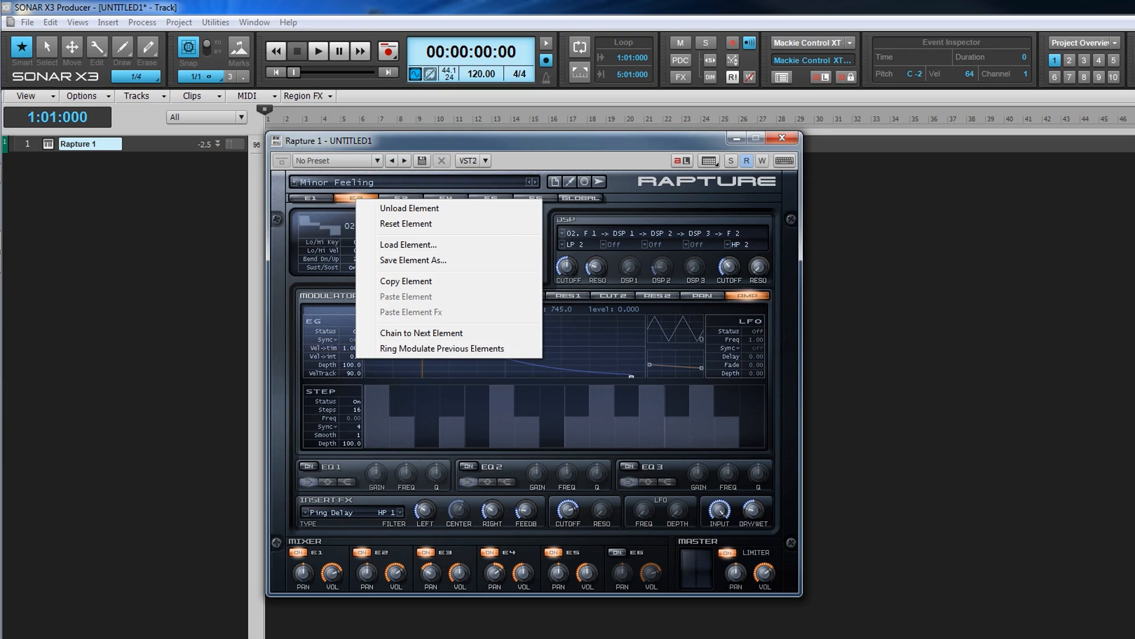
{"action": "key", "text": "Escape"}
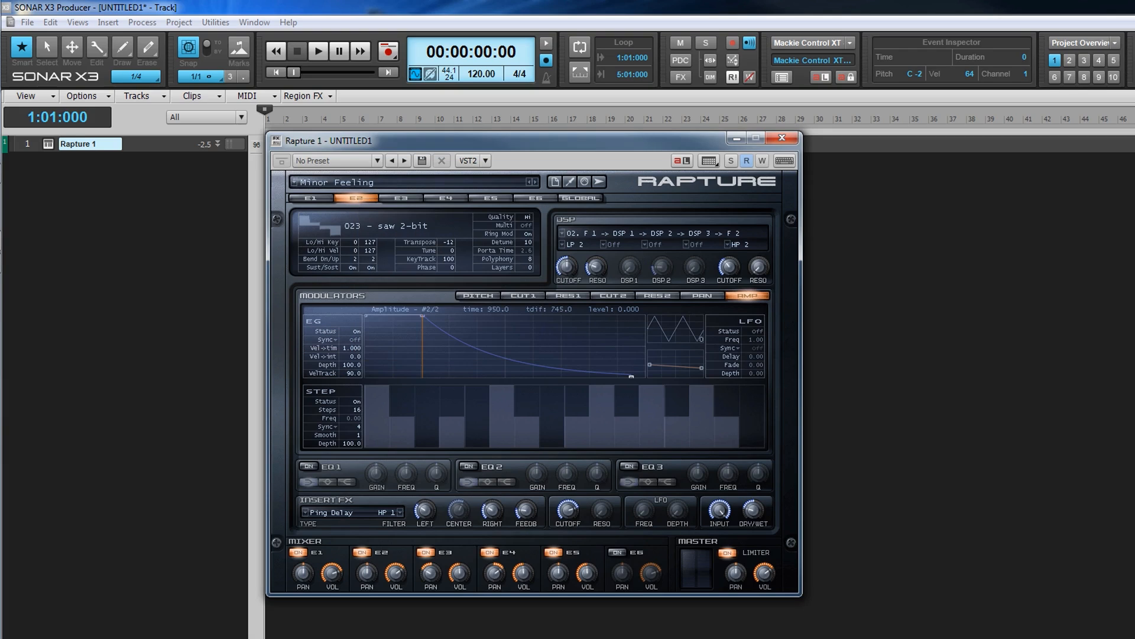
{"action": "left_click", "coordinate": [310, 198]}
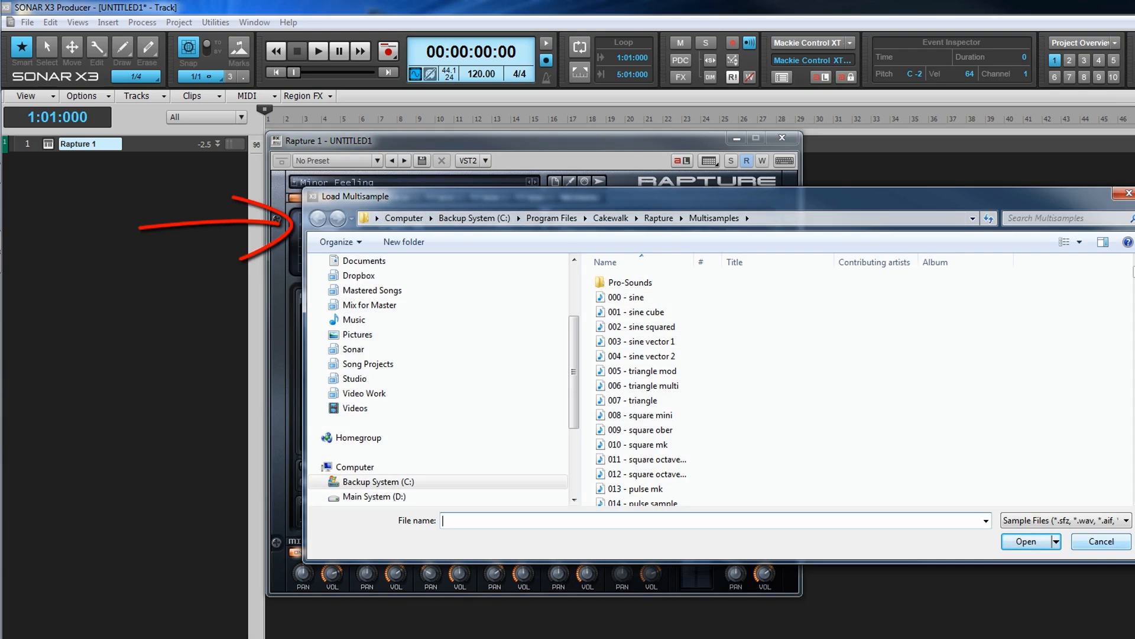
{"action": "key", "text": "Escape"}
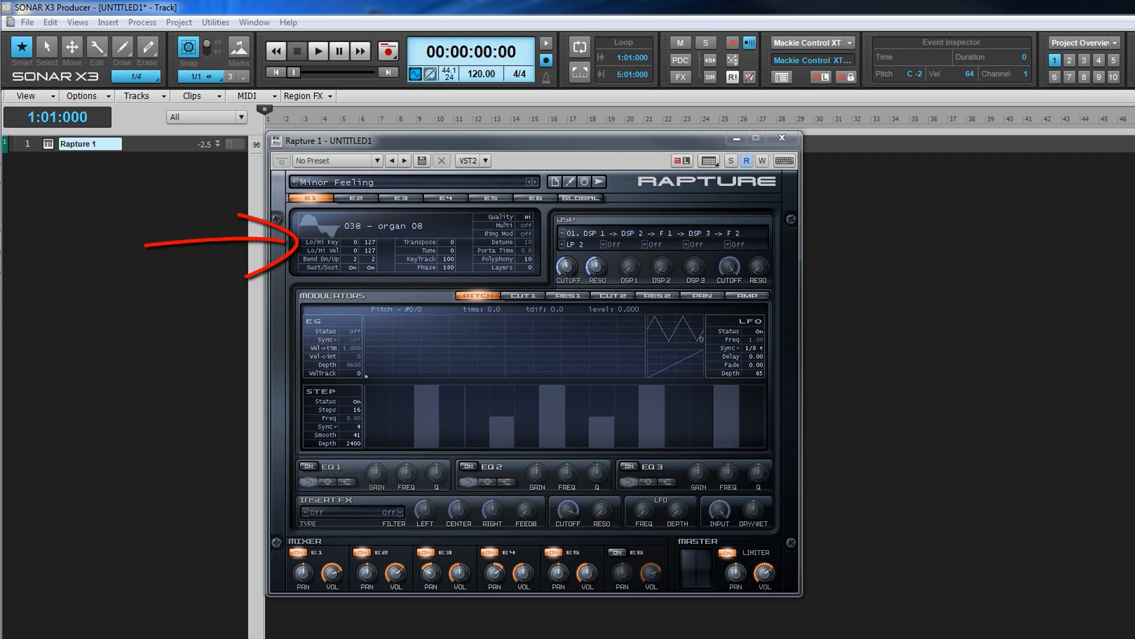
- Try a low key of 55 on element 1, lower it to 39, and reset it to 0
{"action": "double_click", "coordinate": [355, 251]}
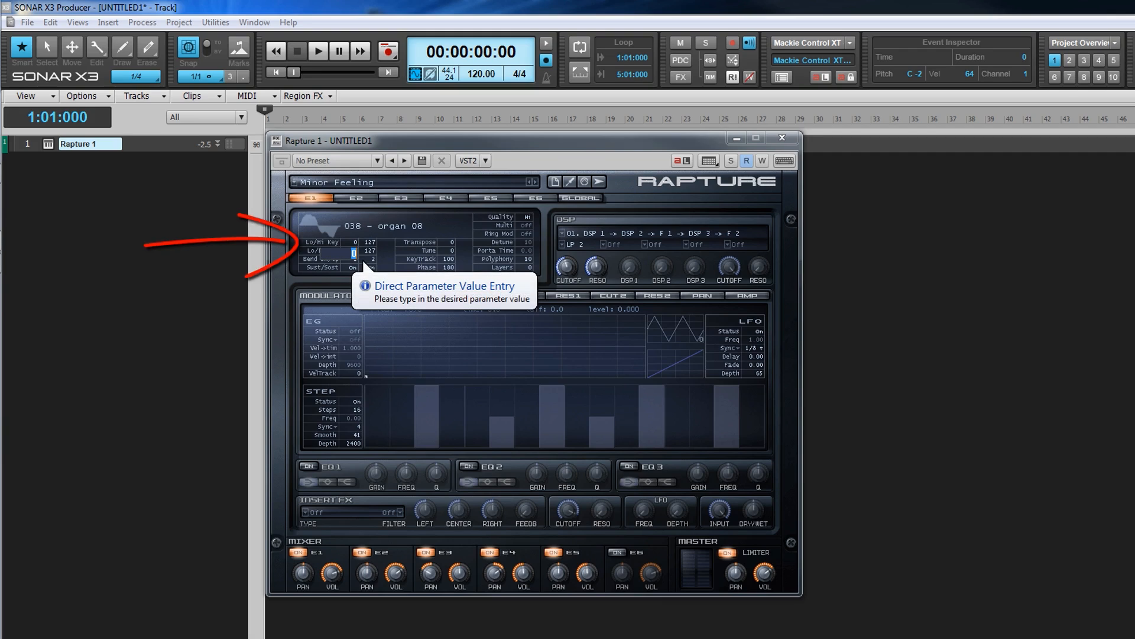
{"action": "type", "text": "55"}
{"action": "key", "text": "Return"}
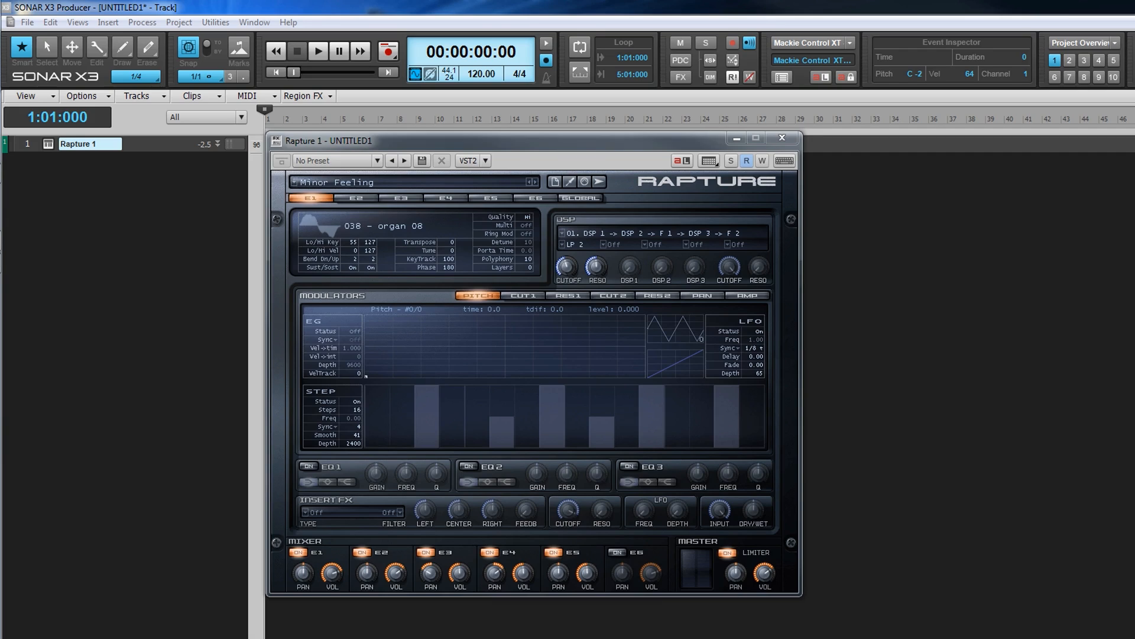
{"action": "scroll", "coordinate": [353, 242], "scroll_direction": "down", "scroll_amount": 13}
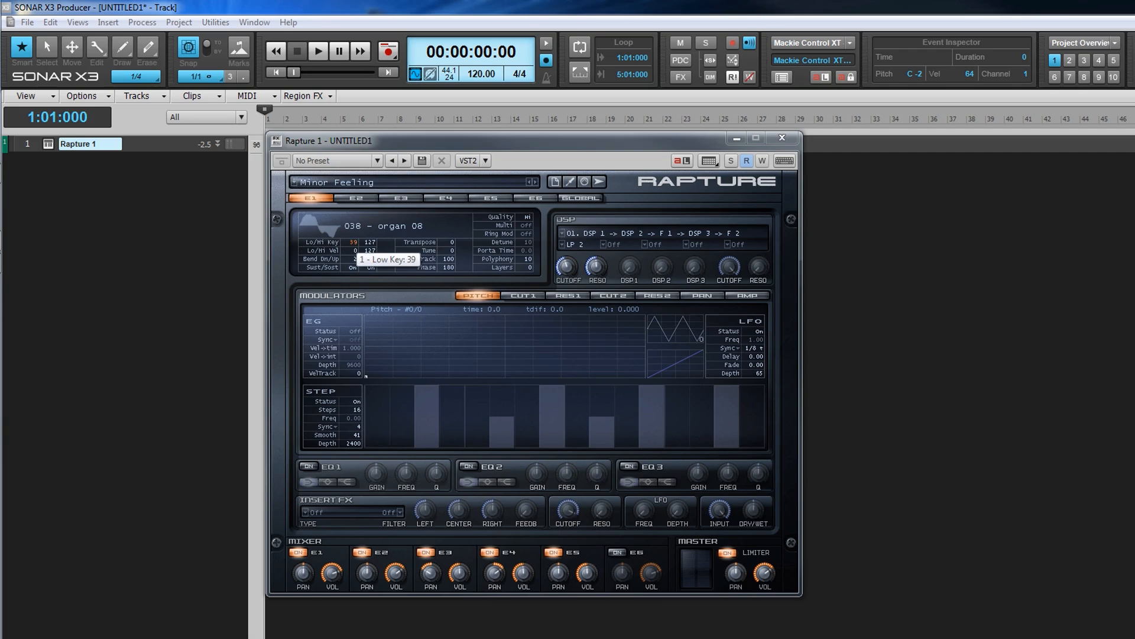
{"action": "double_click", "coordinate": [353, 241]}
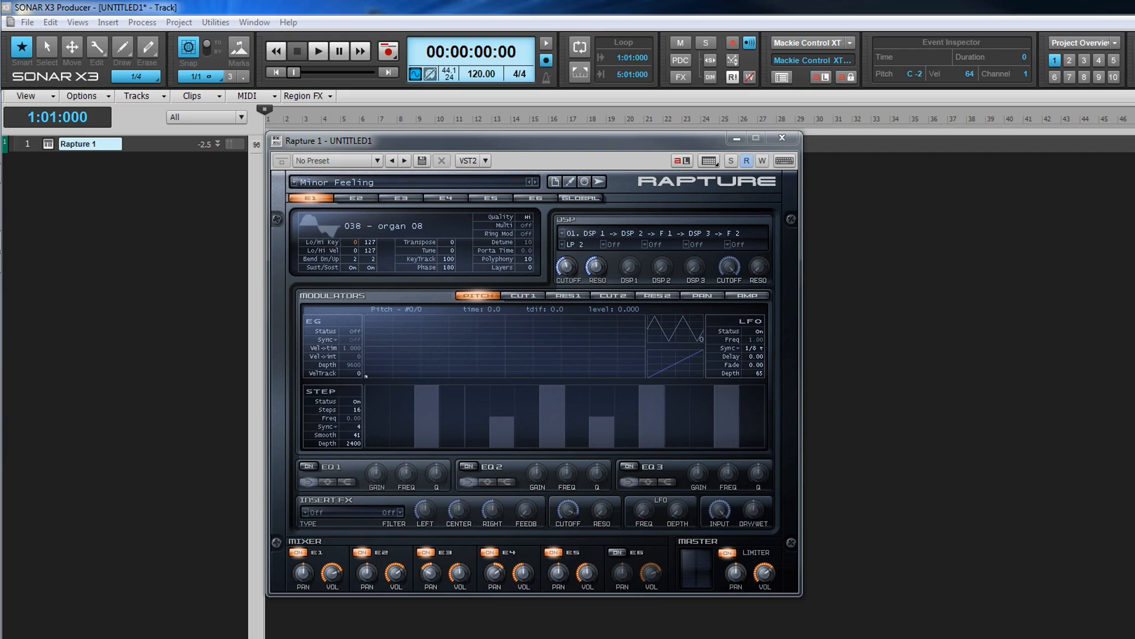
- Try out element 1's velocity limits, and raise its bend-down range to 6 semitones and return it to 2
{"action": "scroll", "coordinate": [372, 250], "scroll_direction": "down", "scroll_amount": 20}
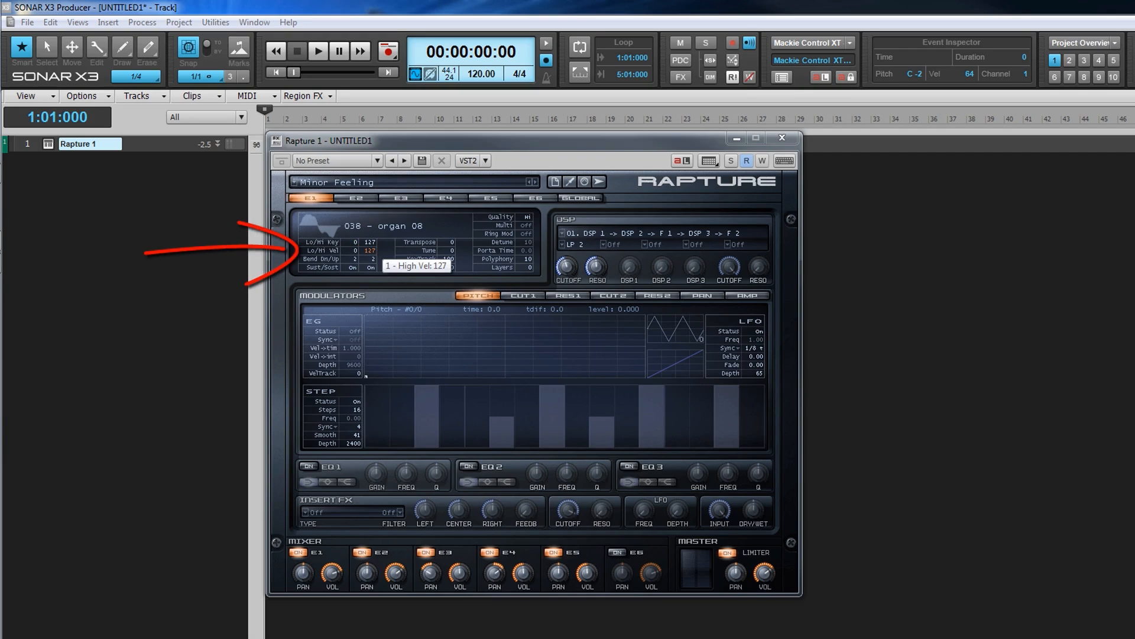
{"action": "scroll", "coordinate": [371, 250], "scroll_direction": "down", "scroll_amount": 4}
{"action": "scroll", "coordinate": [371, 250], "scroll_direction": "up", "scroll_amount": 20}
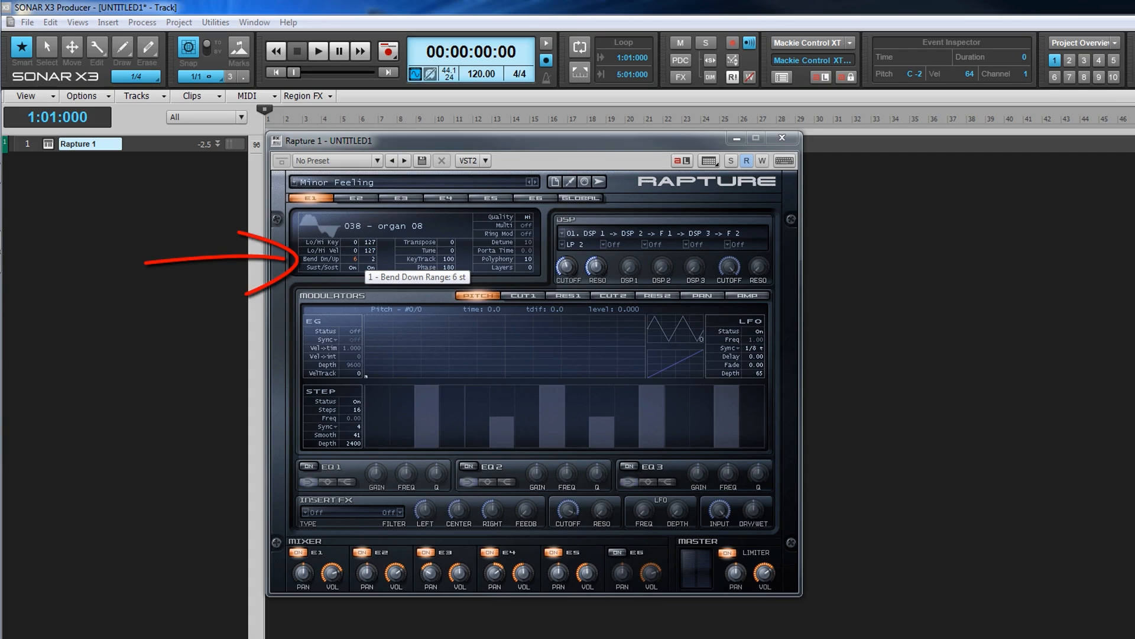
{"action": "left_click_drag", "start_coordinate": [355, 258], "coordinate": [355, 266]}
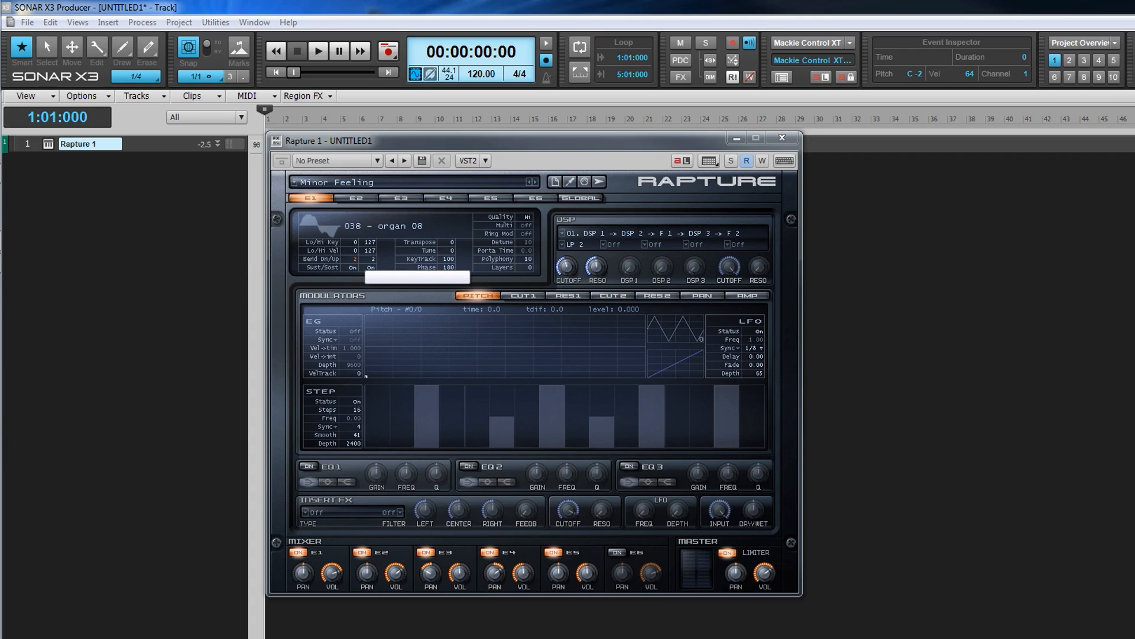
- Set both the sustain and sostenuto options of element 1 to Off
{"action": "left_click", "coordinate": [352, 268]}
{"action": "left_click", "coordinate": [369, 267]}
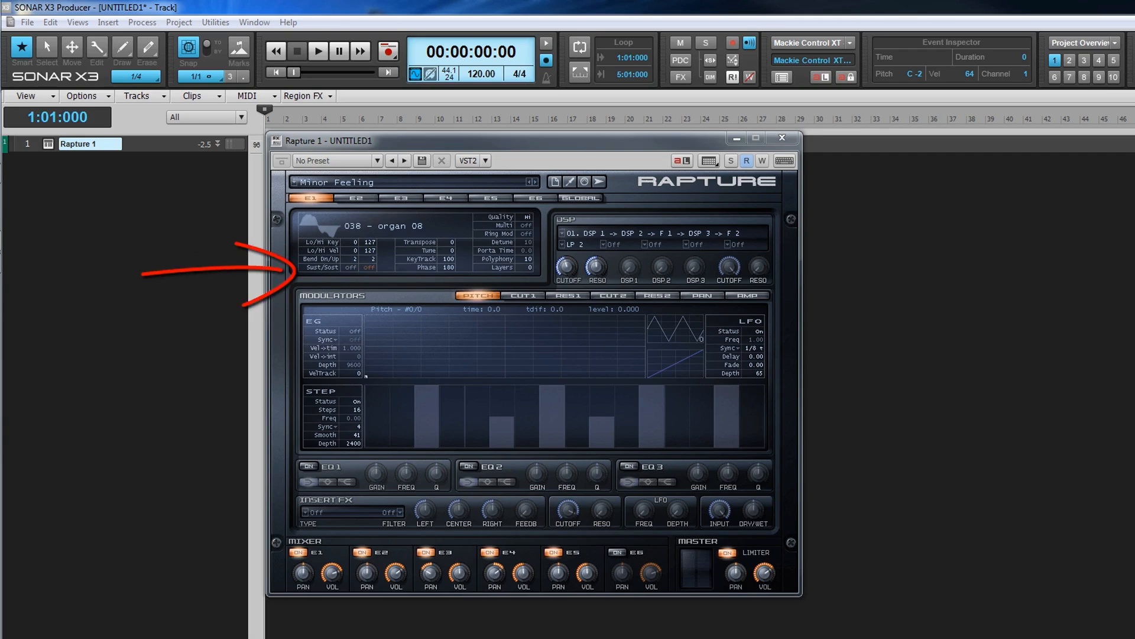
- Turn element 1's sustain and sostenuto options back on, and try a tune offset of 1 cent before returning it to 0
{"action": "left_click", "coordinate": [369, 267]}
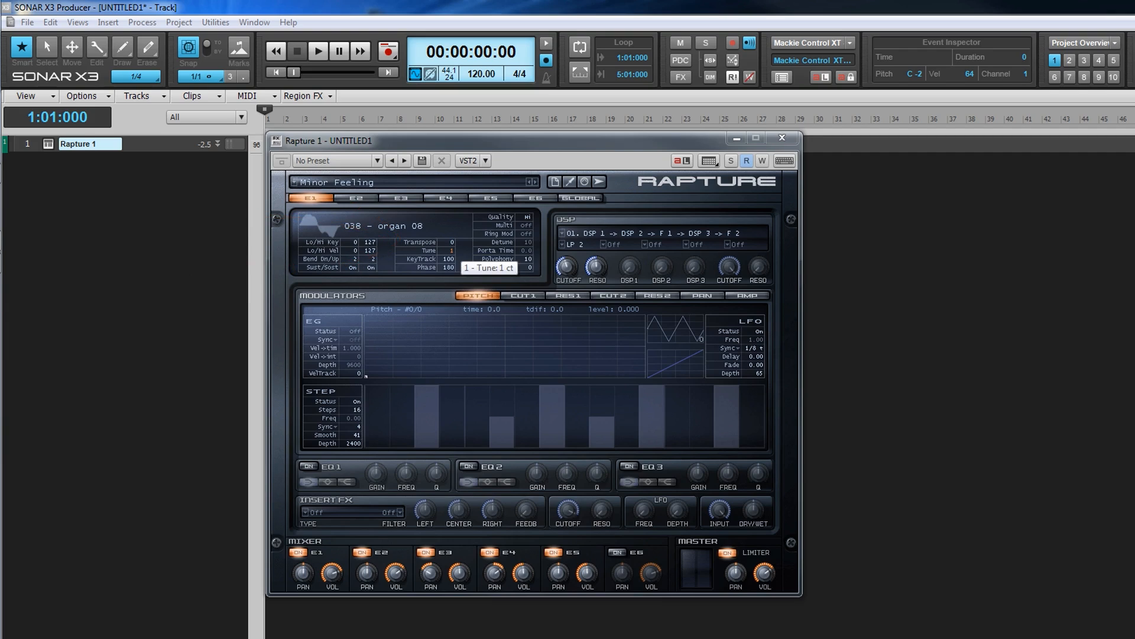
{"action": "mouse_move", "coordinate": [450, 259]}
{"action": "left_mouse_down"}
{"action": "mouse_move", "coordinate": [450, 270]}
{"action": "mouse_move", "coordinate": [450, 256]}
{"action": "left_mouse_up"}
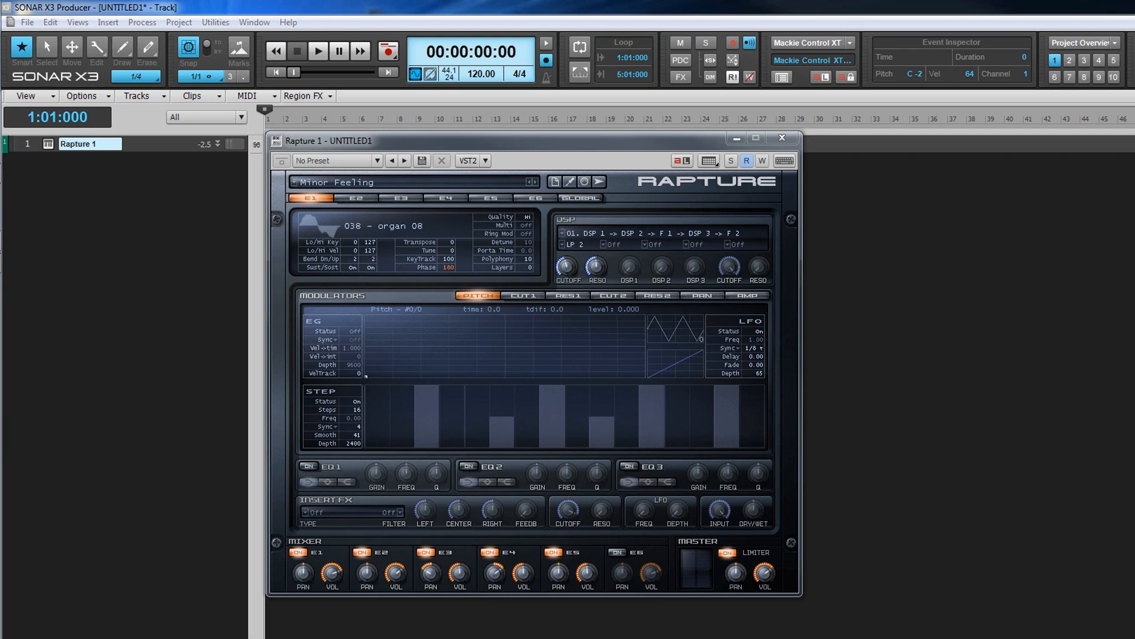
- Try element 1's standard quality, multi and ring modulation options, and restore high quality with the other two off
{"action": "left_click", "coordinate": [526, 217]}
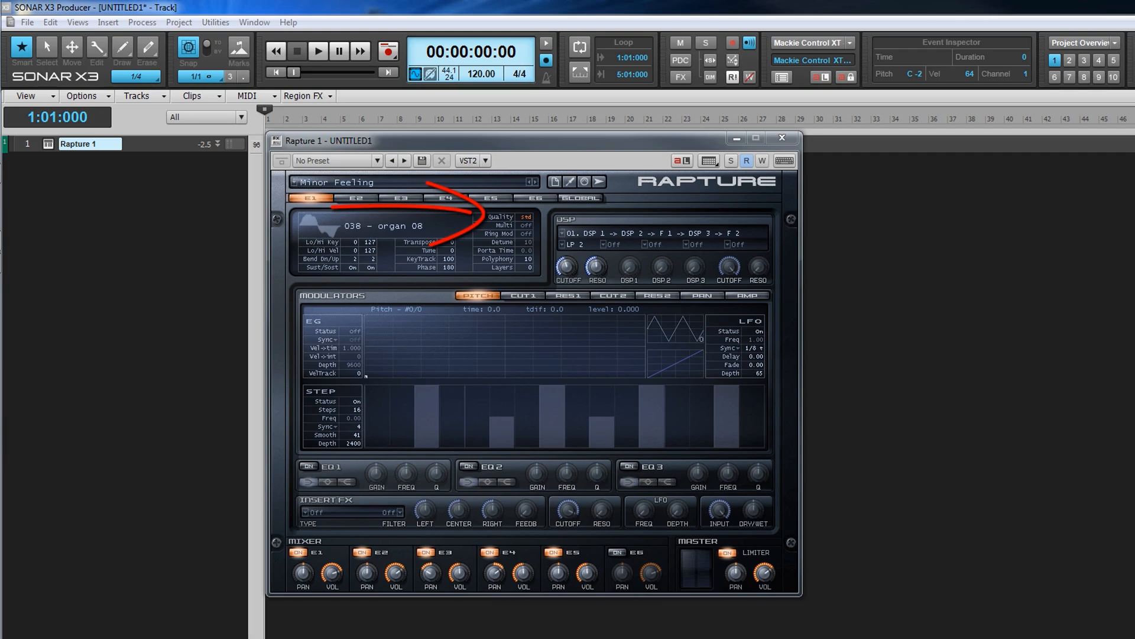
{"action": "left_click", "coordinate": [526, 217]}
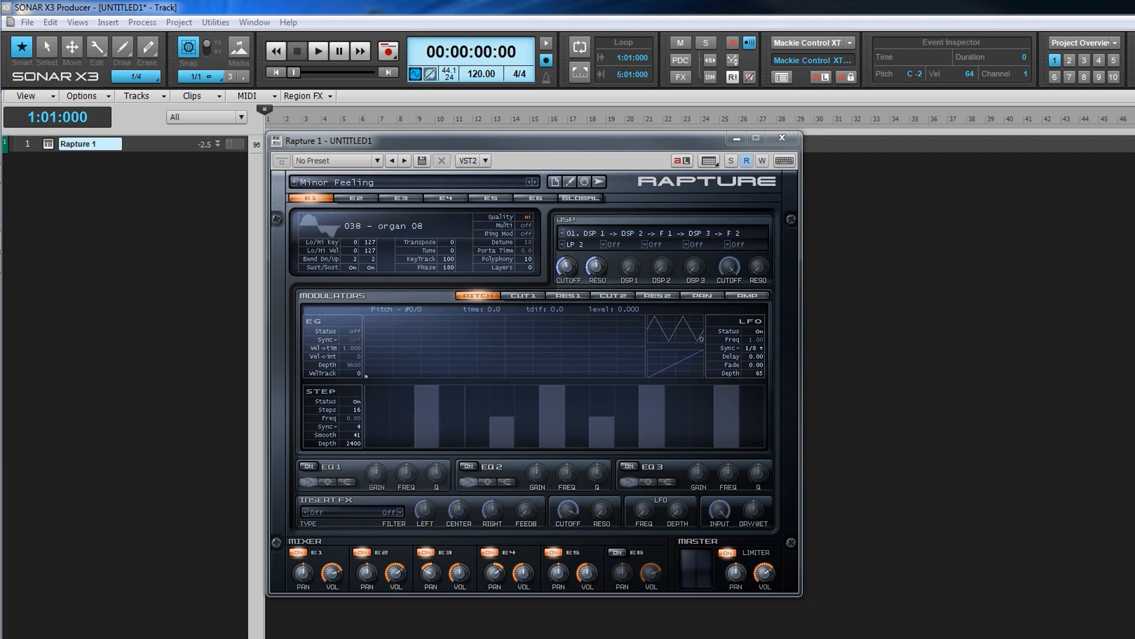
{"action": "left_click", "coordinate": [528, 225]}
{"action": "left_click", "coordinate": [527, 225]}
{"action": "left_click", "coordinate": [527, 234]}
{"action": "left_click", "coordinate": [527, 234]}
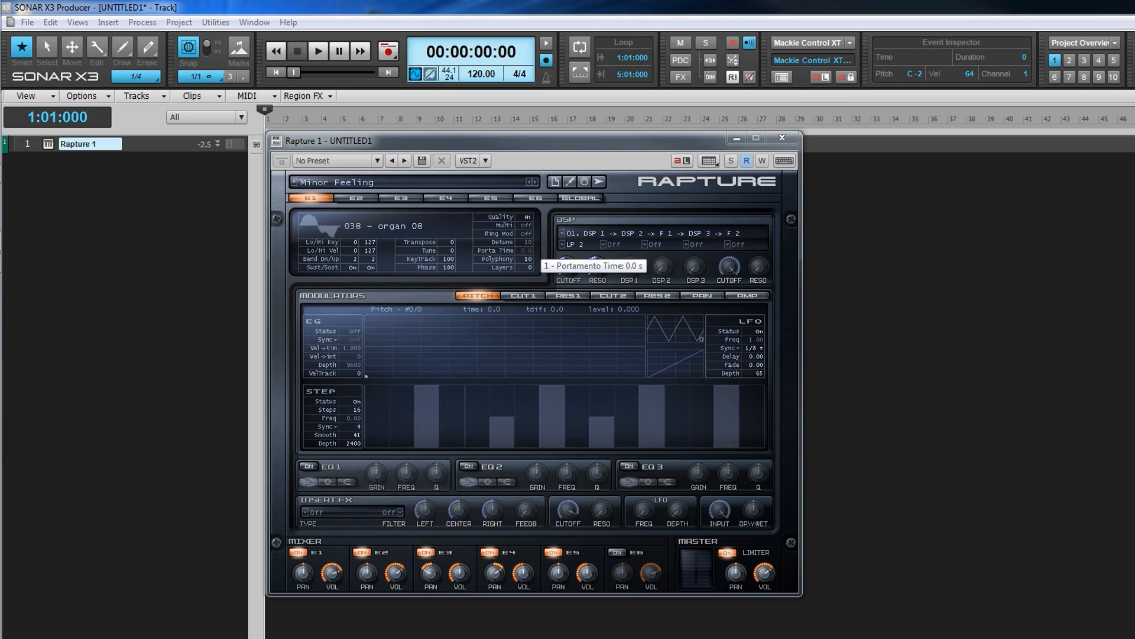
- Try out element 1's portamento time, and set its polyphony to 32 voices
{"action": "mouse_move", "coordinate": [525, 250]}
{"action": "left_mouse_down"}
{"action": "mouse_move", "coordinate": [525, 195]}
{"action": "mouse_move", "coordinate": [525, 248]}
{"action": "left_mouse_up"}
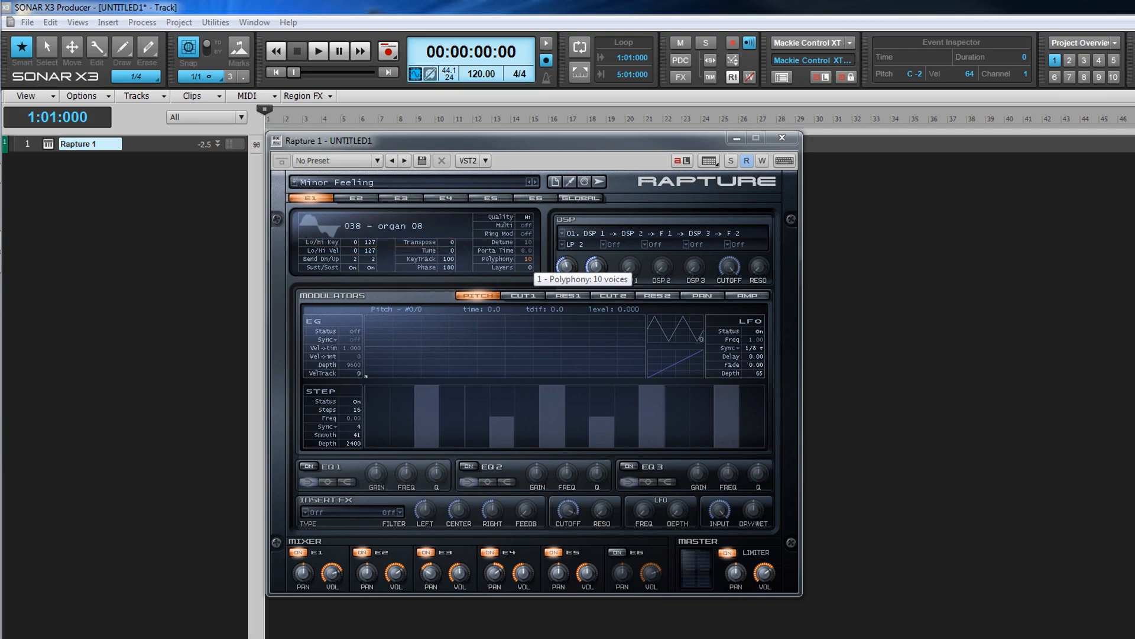
{"action": "left_click_drag", "start_coordinate": [528, 259], "coordinate": [527, 264]}
{"action": "left_click_drag", "start_coordinate": [527, 265], "coordinate": [530, 261]}
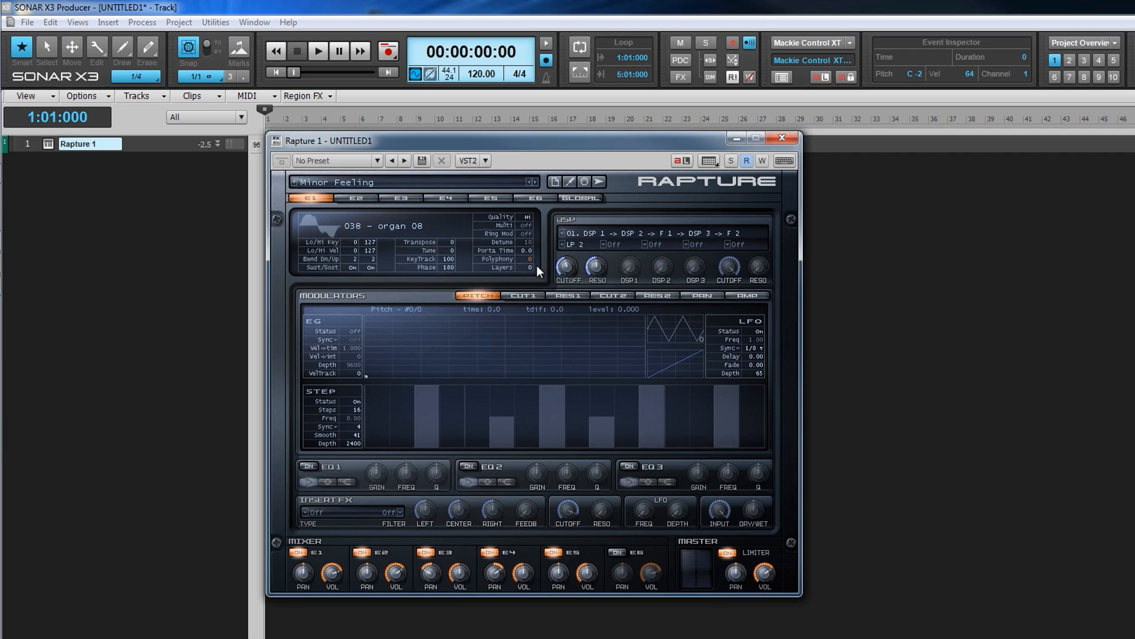
{"action": "double_click", "coordinate": [530, 258]}
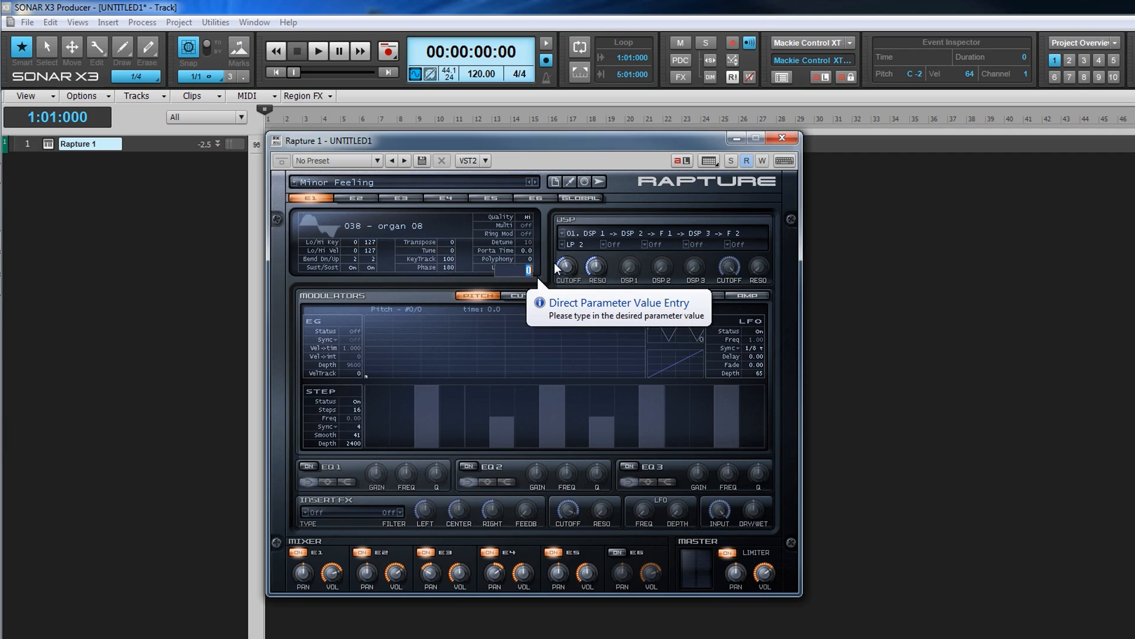
{"action": "type", "text": "32"}
{"action": "key", "text": "Return"}
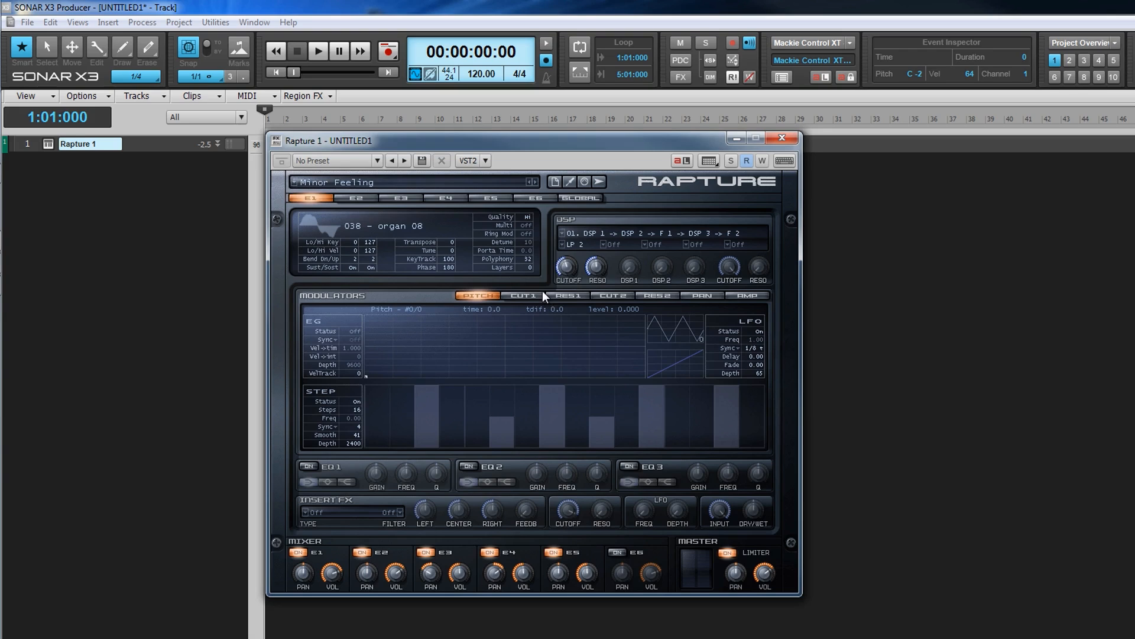
- Look at the filter types available for filter 2 and the effect types available for DSP 3
{"action": "left_click", "coordinate": [727, 245]}
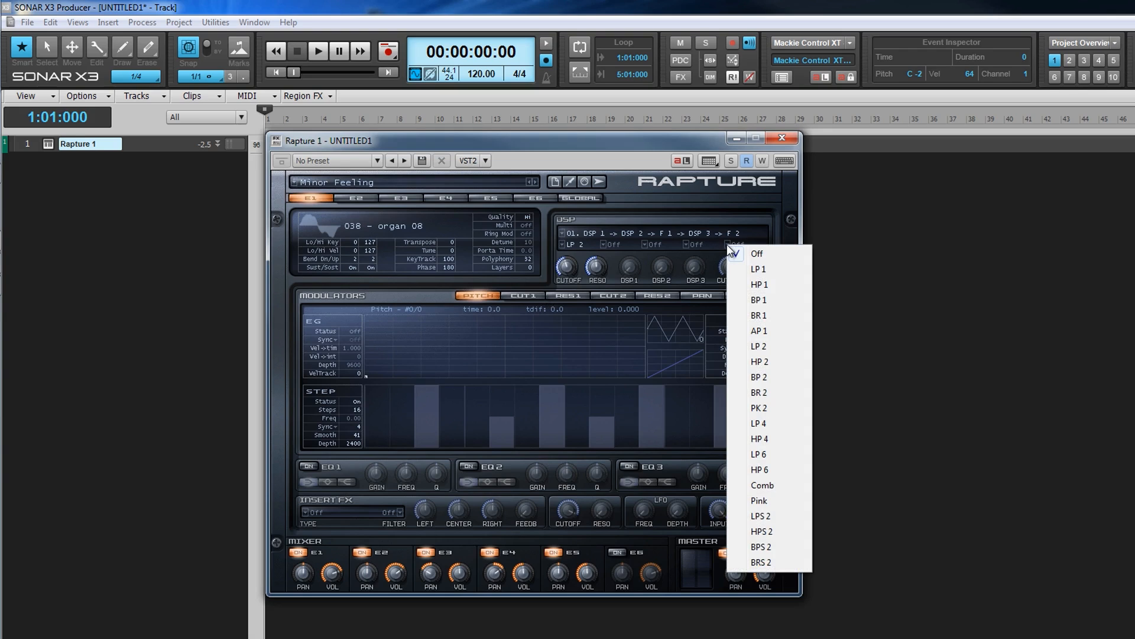
{"action": "left_click", "coordinate": [776, 208]}
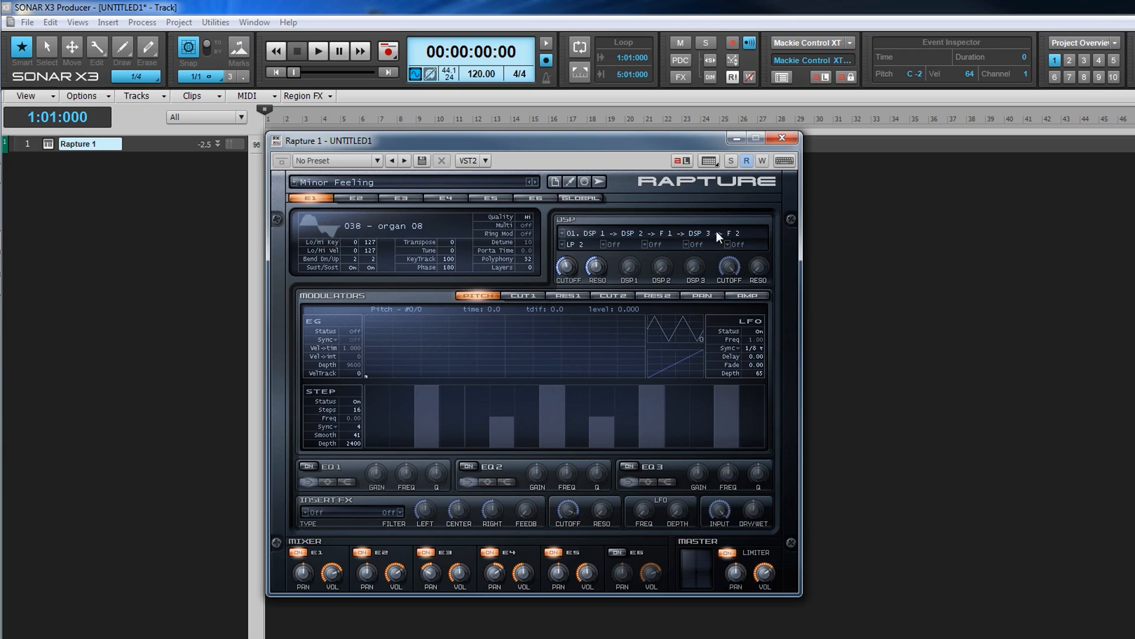
{"action": "left_click", "coordinate": [686, 247]}
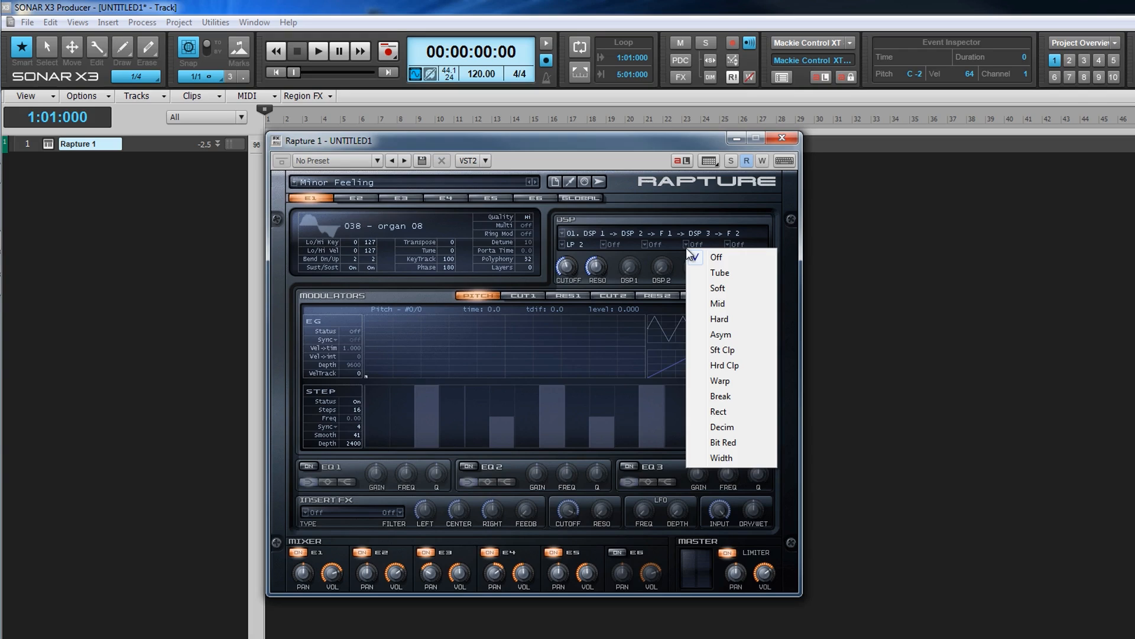
{"action": "left_click", "coordinate": [709, 192]}
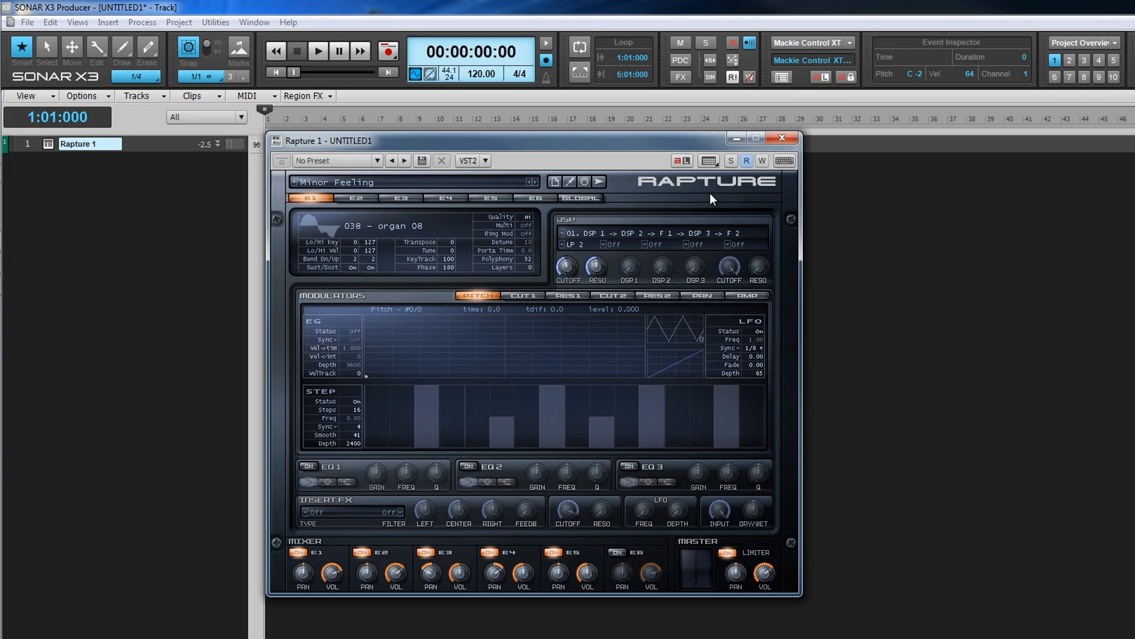
- Try DSP routing 11, return to routing 01, and change the routing to 02 (F 1 -> DSP 1 -> DSP 2 -> DSP 3 -> F 2)
{"action": "left_click", "coordinate": [563, 234]}
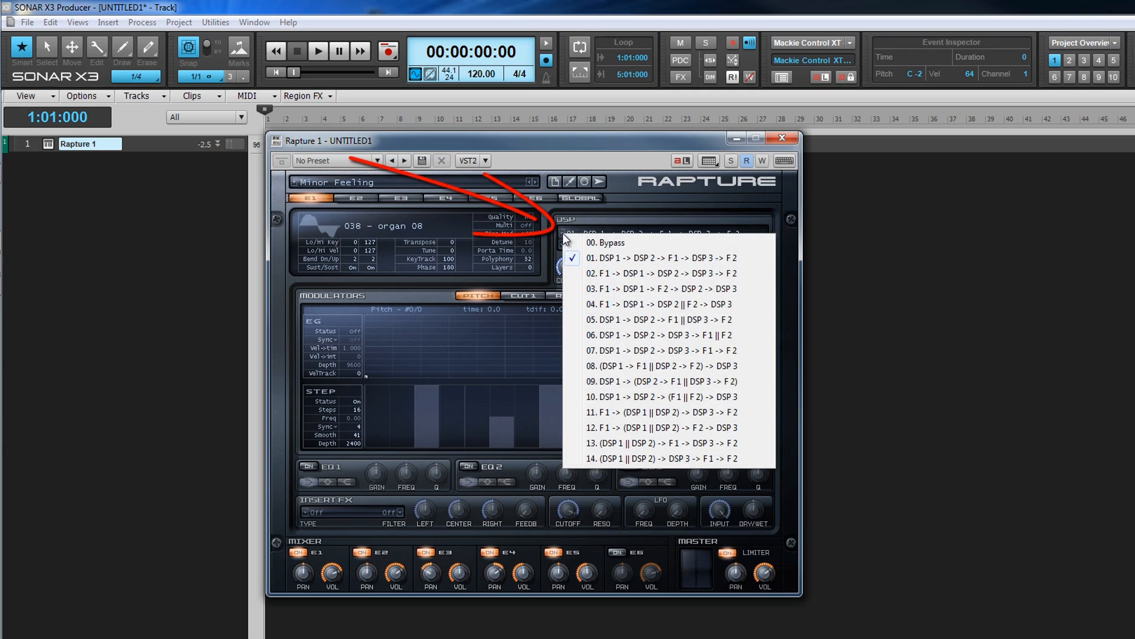
{"action": "left_click", "coordinate": [609, 413]}
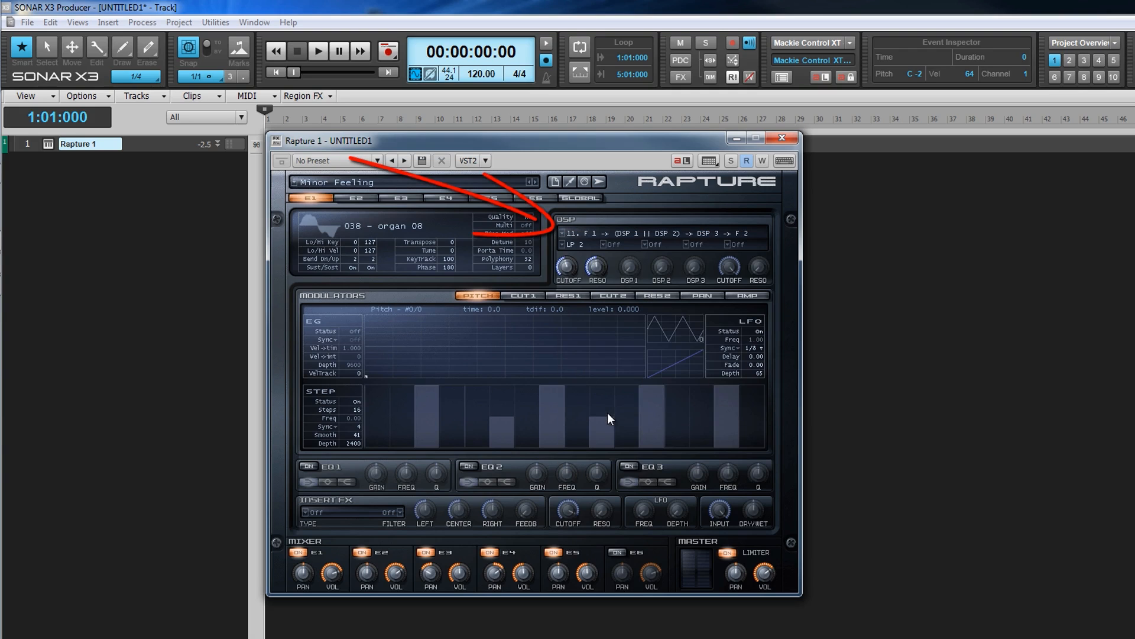
{"action": "left_click", "coordinate": [592, 233]}
{"action": "left_click", "coordinate": [603, 270]}
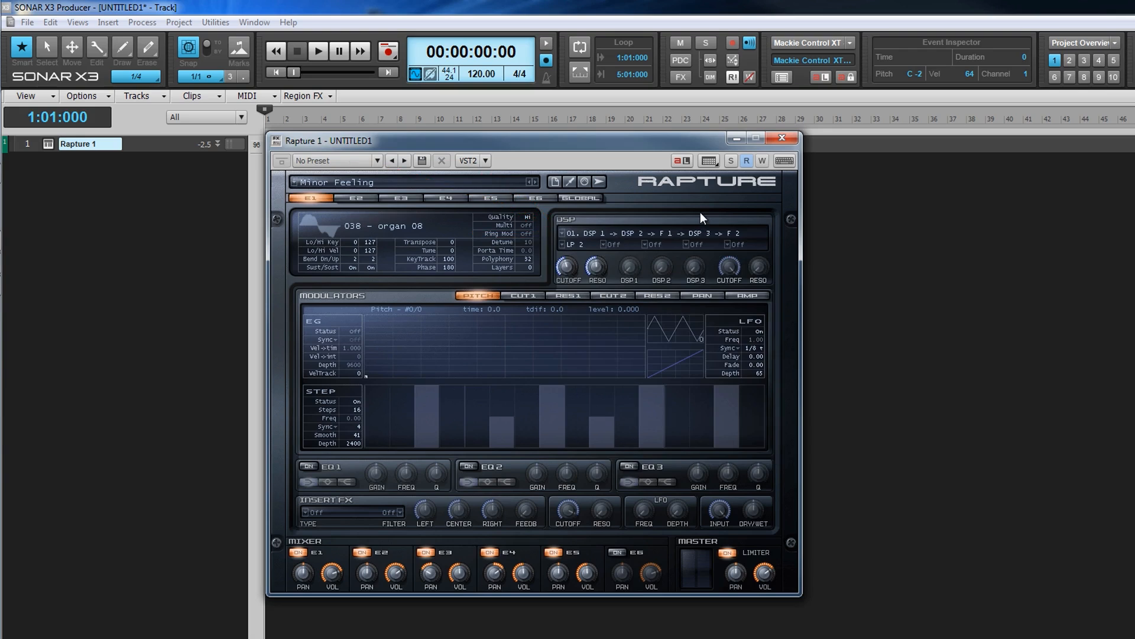
{"action": "scroll", "coordinate": [630, 231], "scroll_direction": "up", "scroll_amount": 2}
{"action": "scroll", "coordinate": [593, 231], "scroll_direction": "down", "scroll_amount": 2}
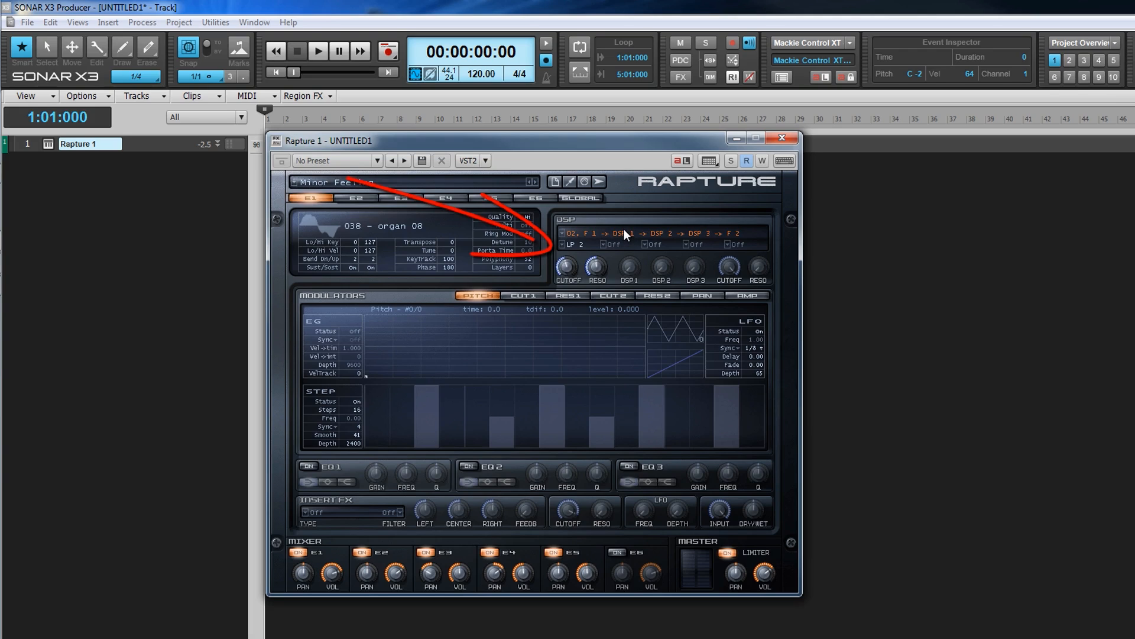
- Try the AP 1, PK 2, Comb and Pink types for filter 1, and set it to BPS 2
{"action": "left_click", "coordinate": [563, 244]}
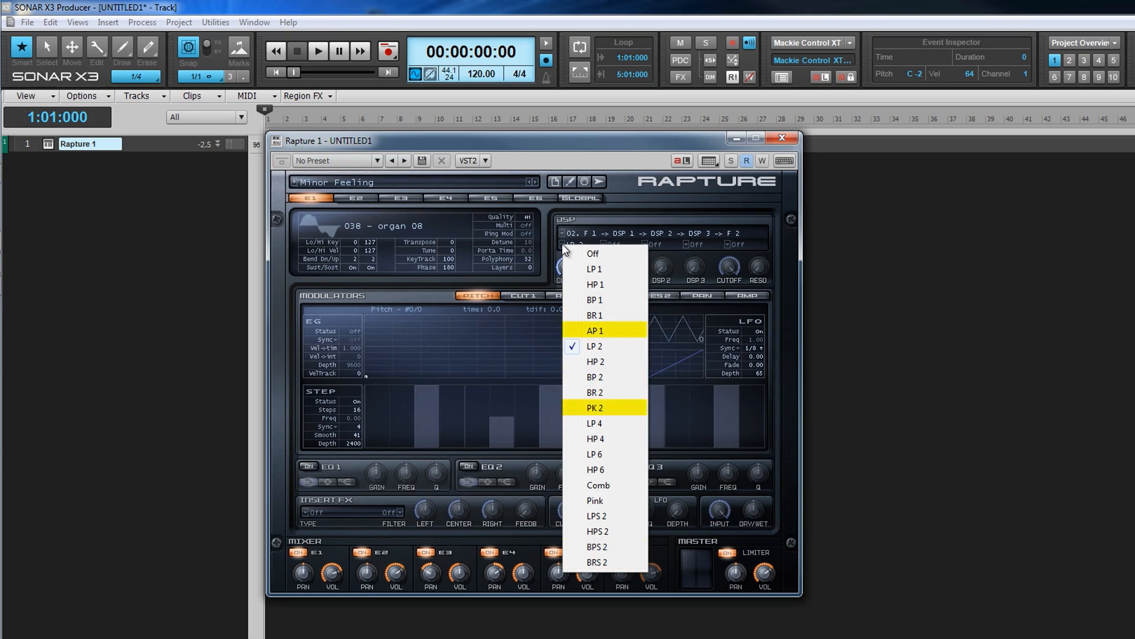
{"action": "left_click", "coordinate": [600, 331]}
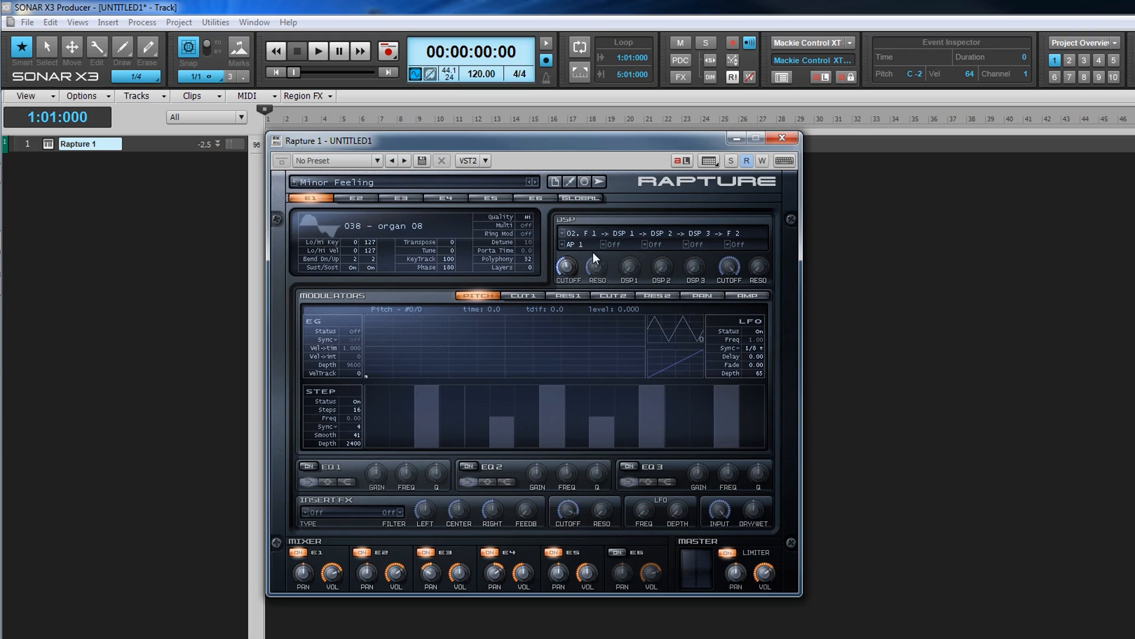
{"action": "left_click", "coordinate": [562, 244]}
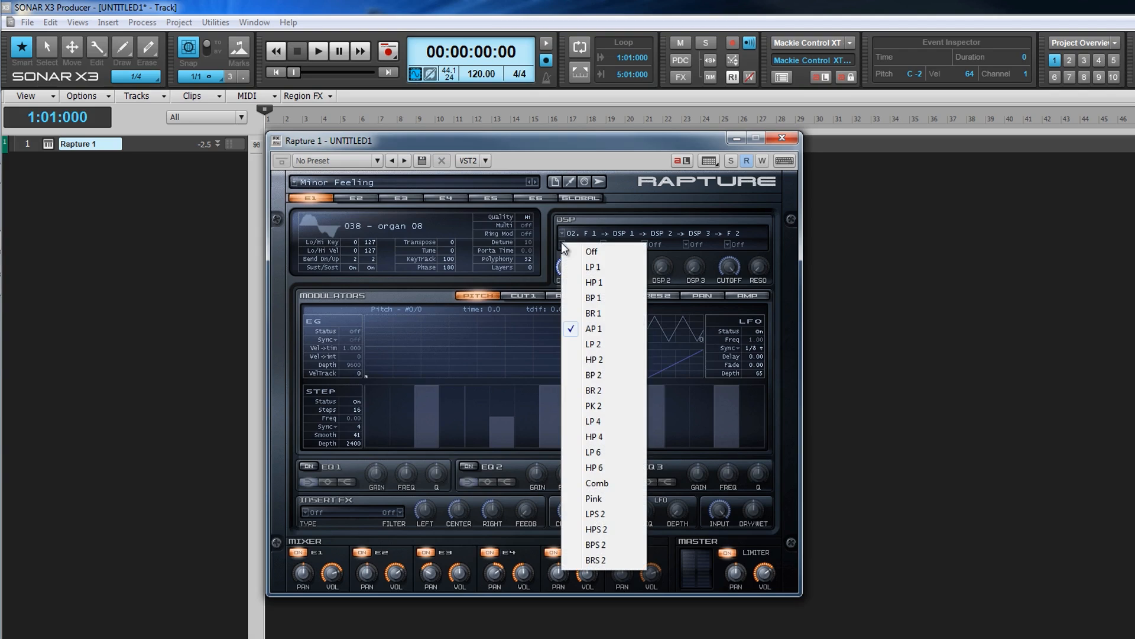
{"action": "left_click", "coordinate": [593, 405]}
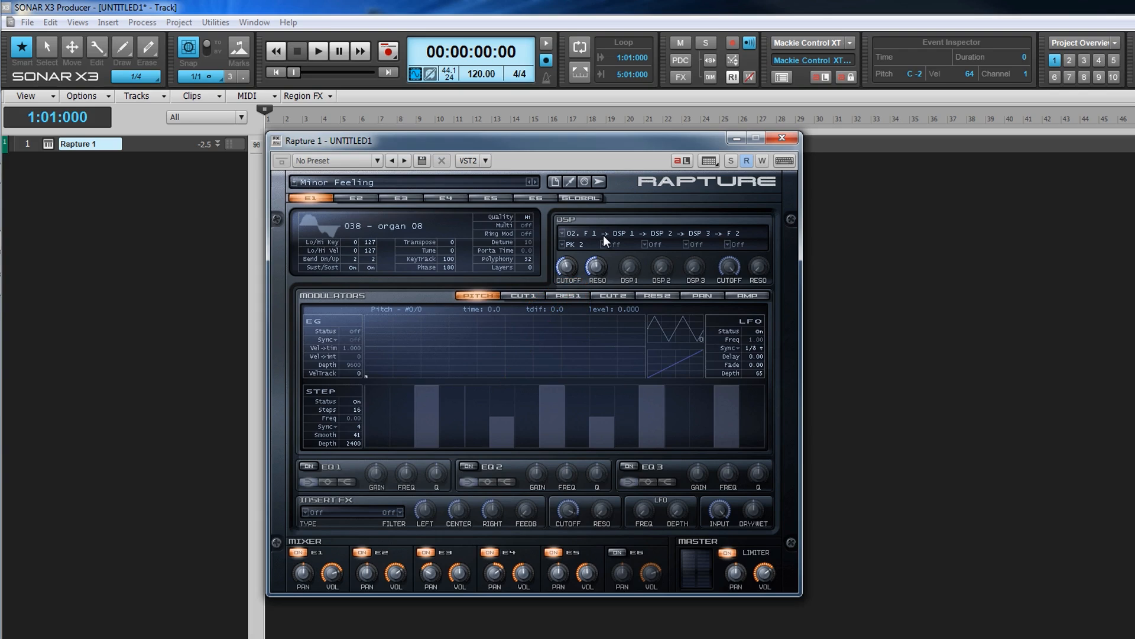
{"action": "left_click", "coordinate": [564, 245]}
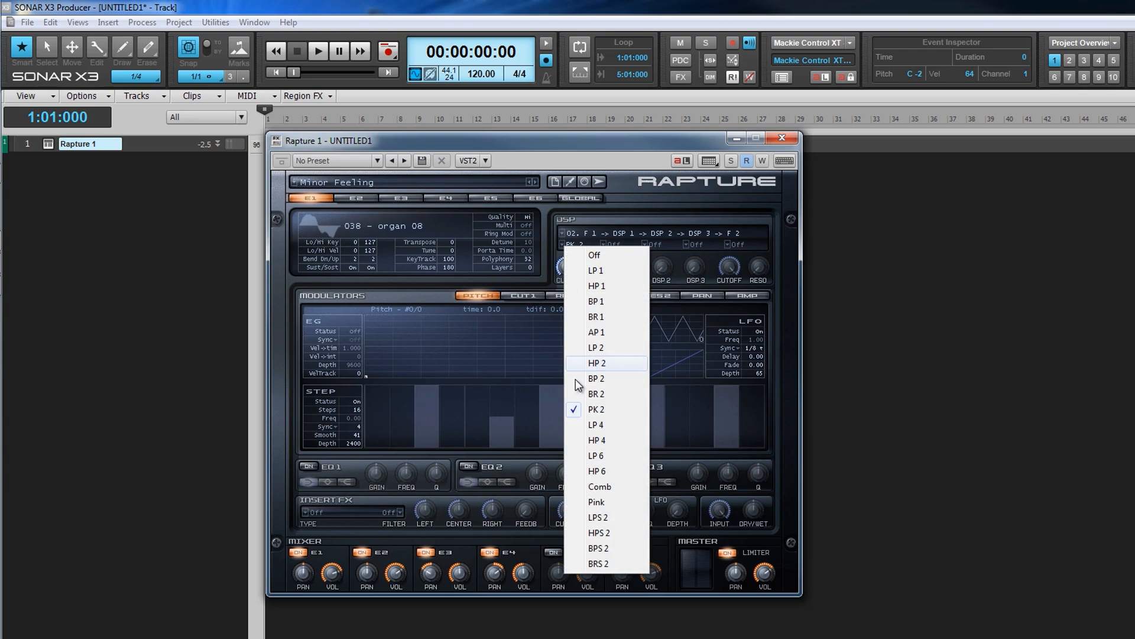
{"action": "left_click", "coordinate": [597, 487]}
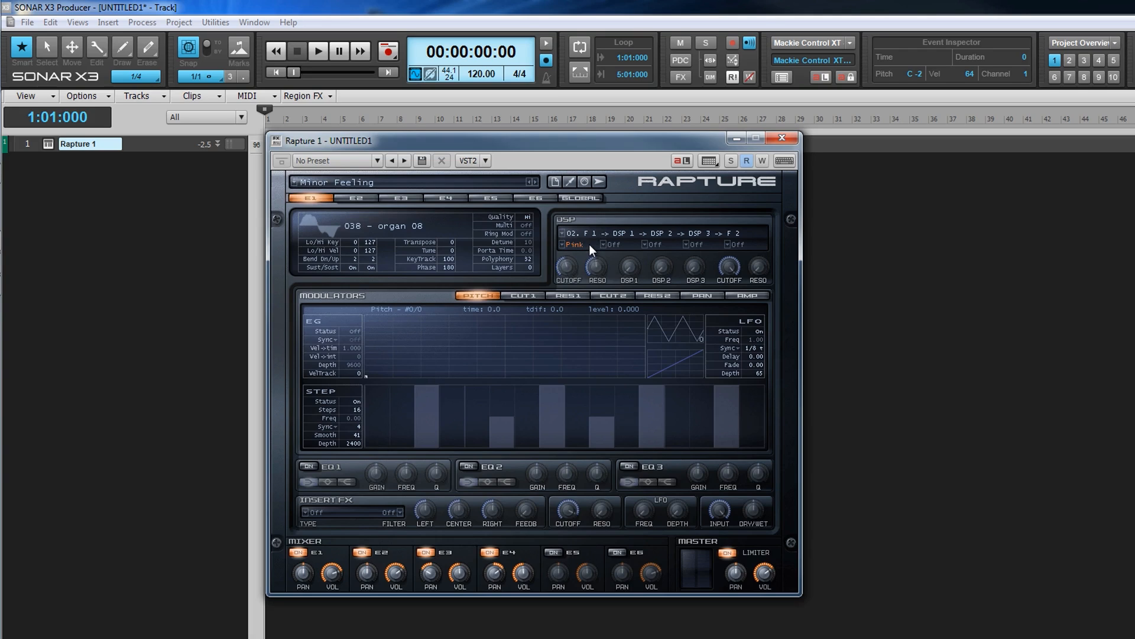
{"action": "left_click", "coordinate": [565, 246]}
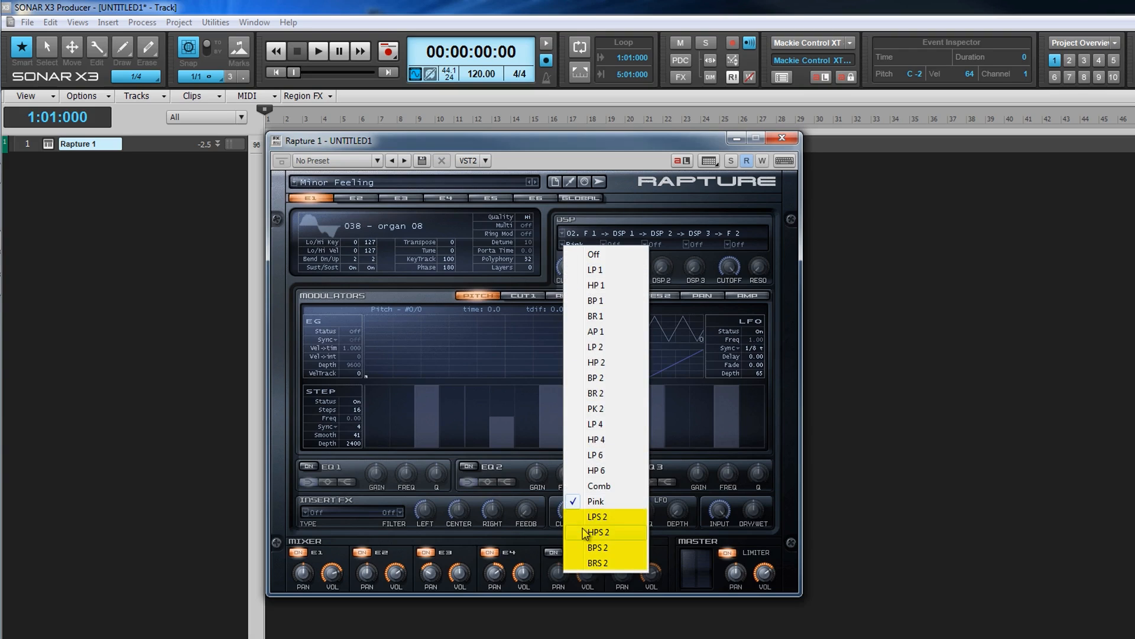
{"action": "left_click", "coordinate": [598, 549]}
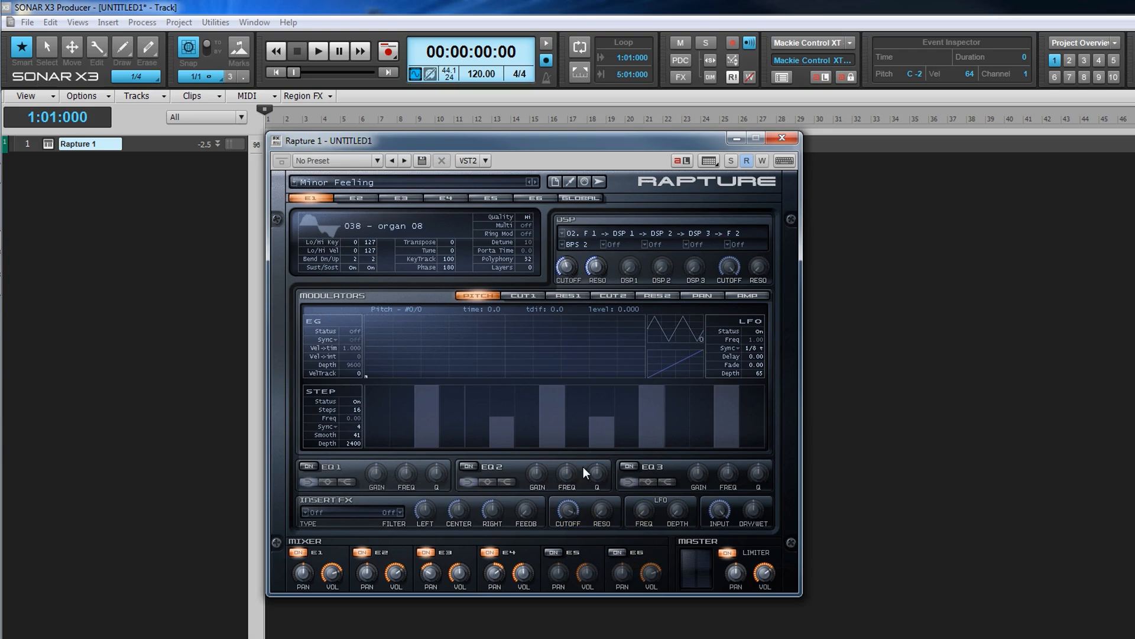
- Set DSP 1 to Tube, DSP 2 to Break, DSP 3 to Width, and filter 2 to LP 1
{"action": "left_click", "coordinate": [603, 243]}
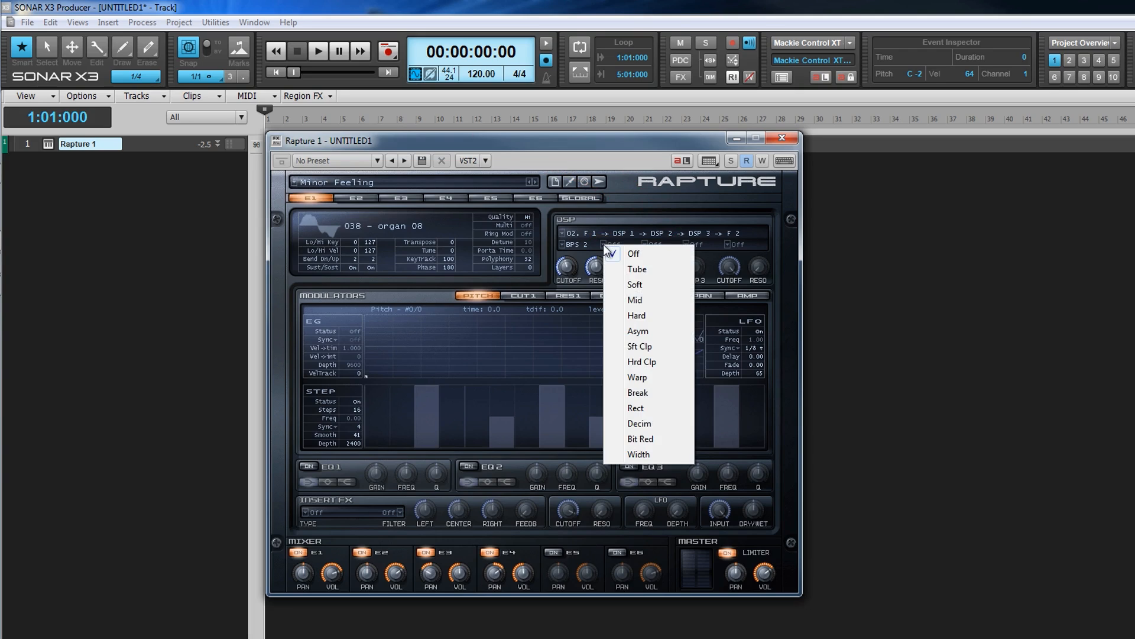
{"action": "left_click", "coordinate": [640, 270]}
{"action": "left_click", "coordinate": [645, 245]}
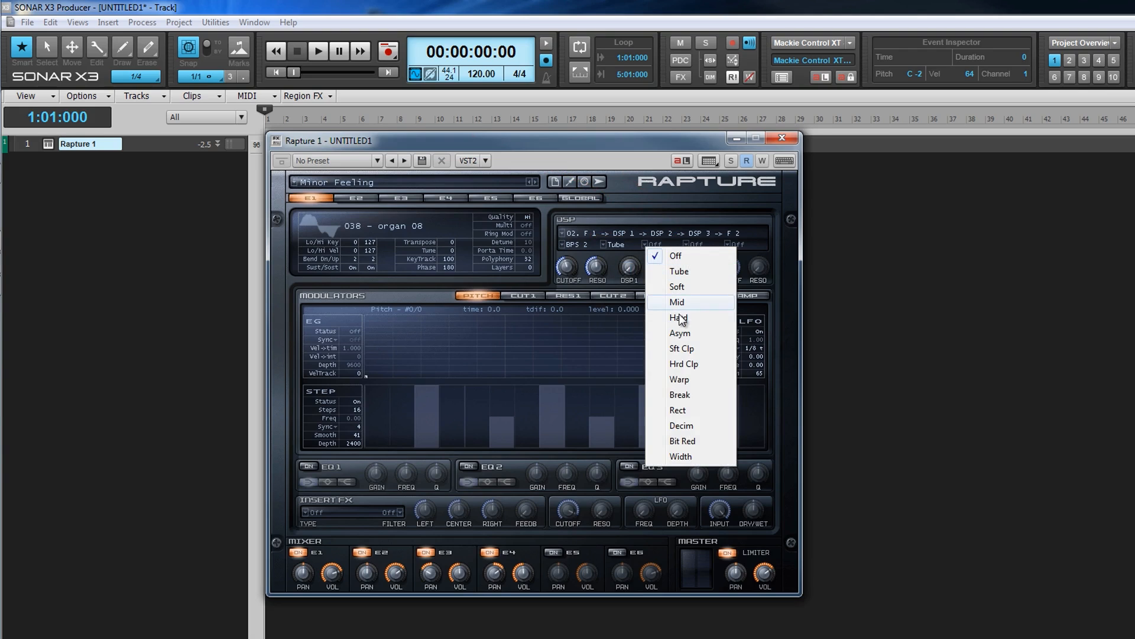
{"action": "left_click", "coordinate": [679, 395]}
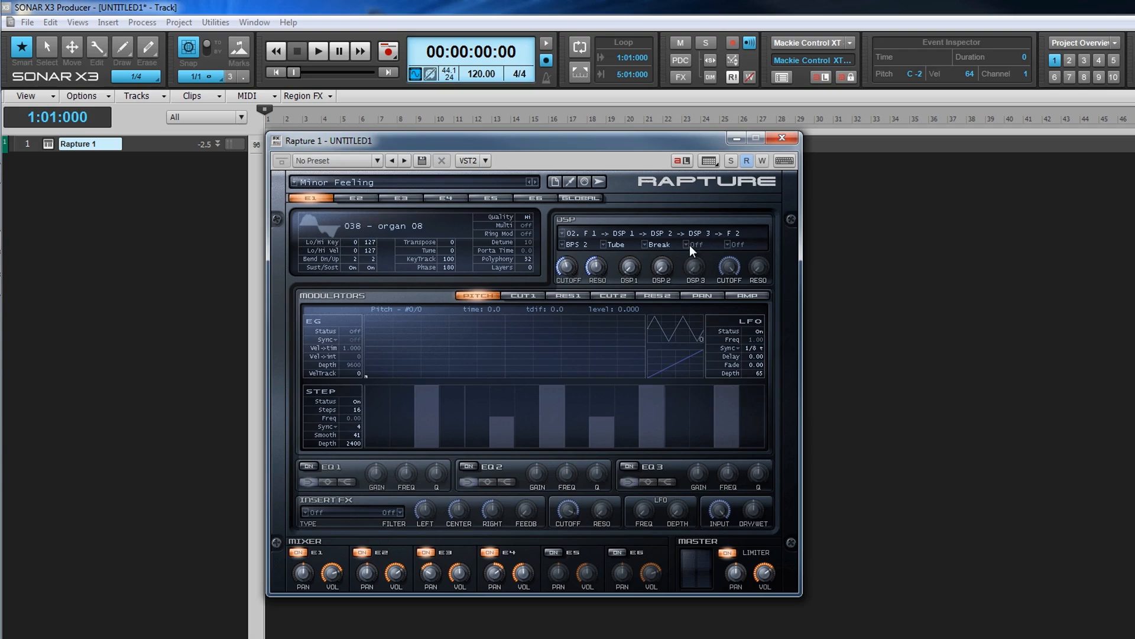
{"action": "left_click", "coordinate": [687, 245]}
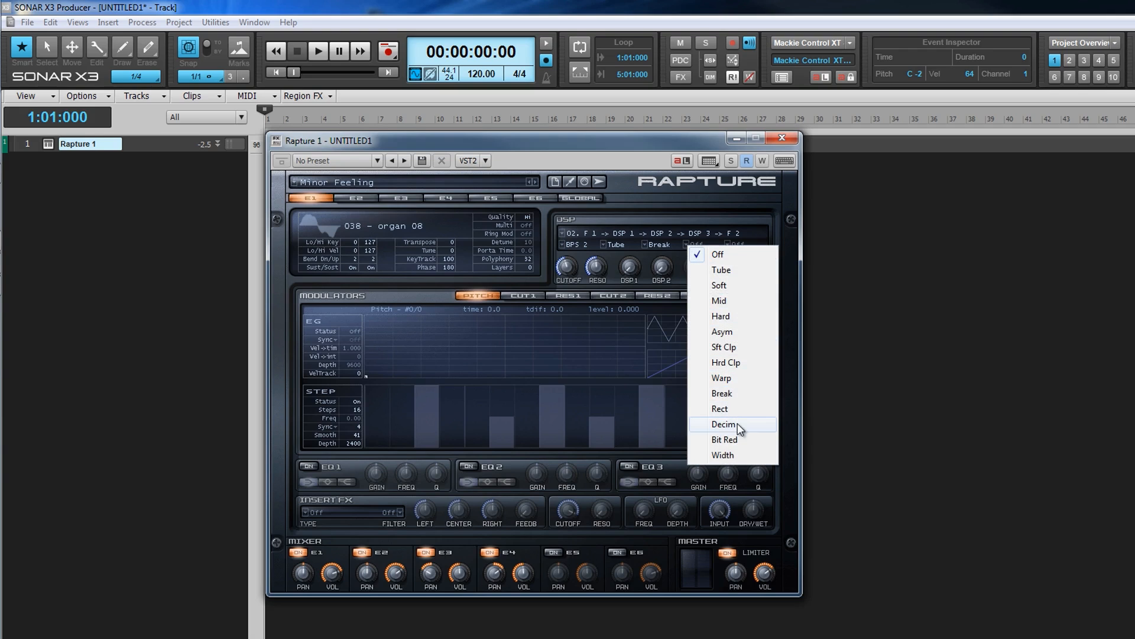
{"action": "left_click", "coordinate": [734, 453]}
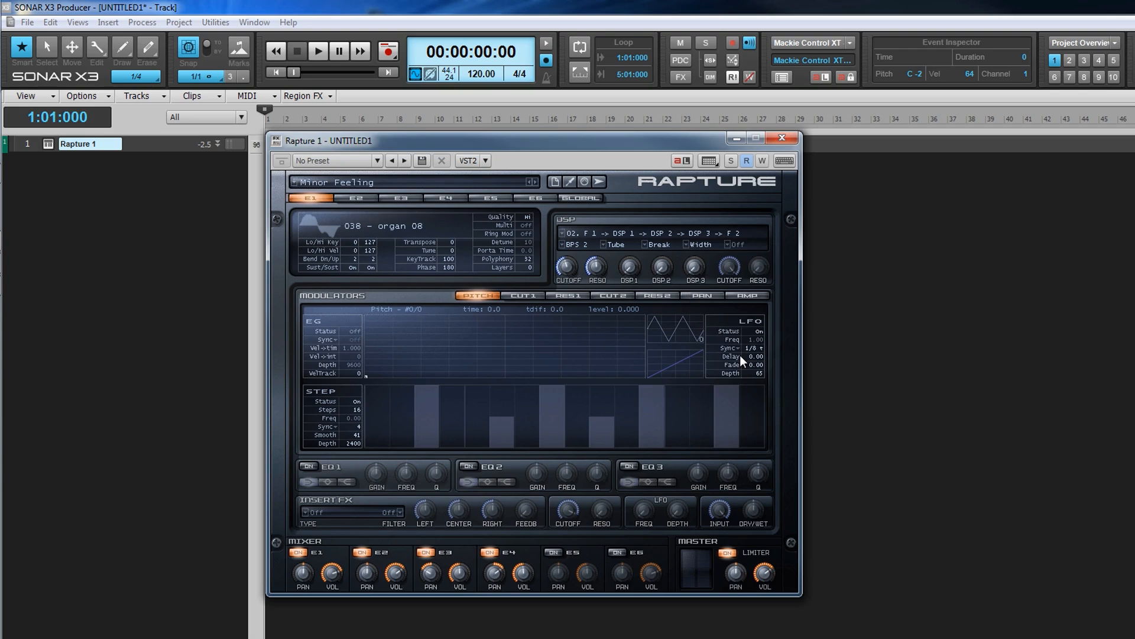
{"action": "left_click", "coordinate": [728, 244]}
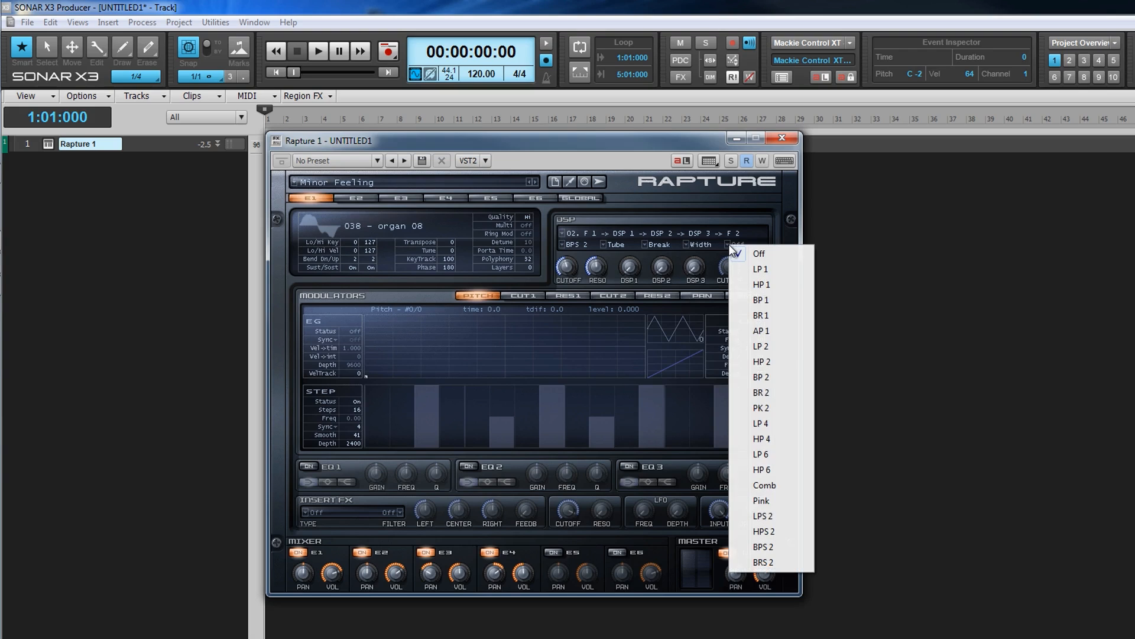
{"action": "left_click", "coordinate": [763, 268]}
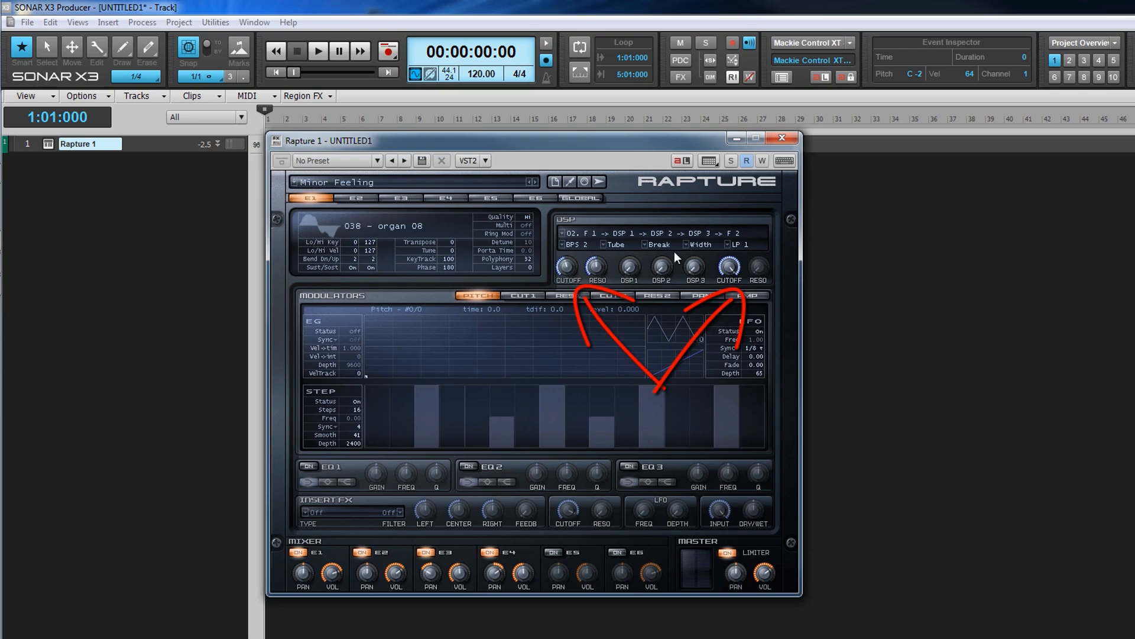
- Try out the filter controls in element 1's DSP section, and adjust the DSP 1, DSP 2 and DSP 3 amounts
{"action": "left_click_drag", "start_coordinate": [567, 271], "coordinate": [590, 266]}
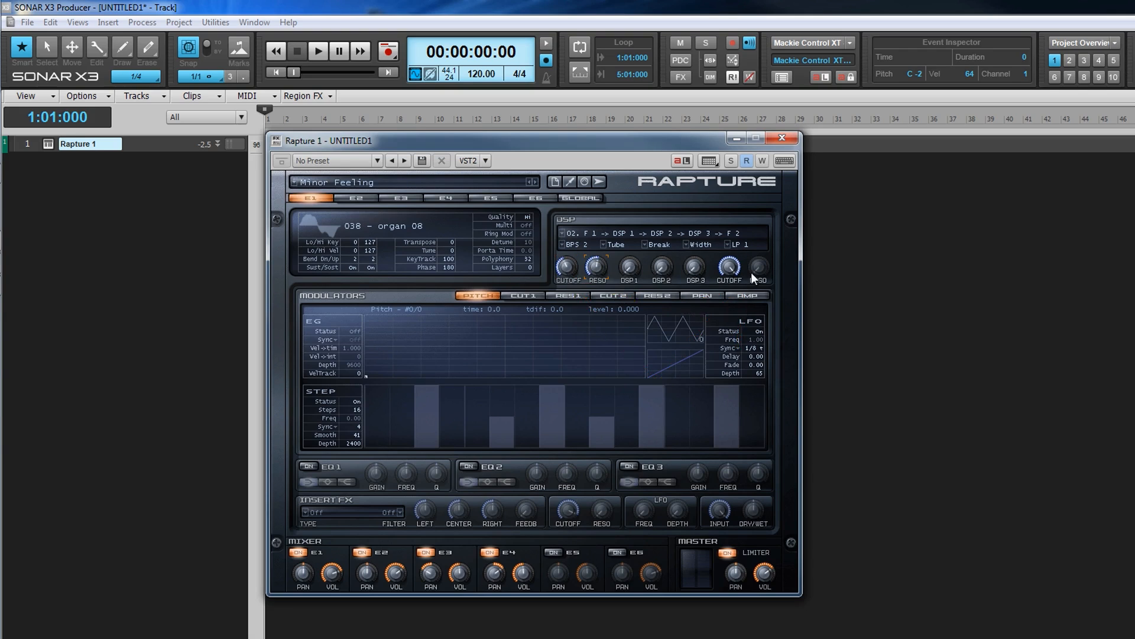
{"action": "left_click_drag", "start_coordinate": [725, 267], "coordinate": [723, 263]}
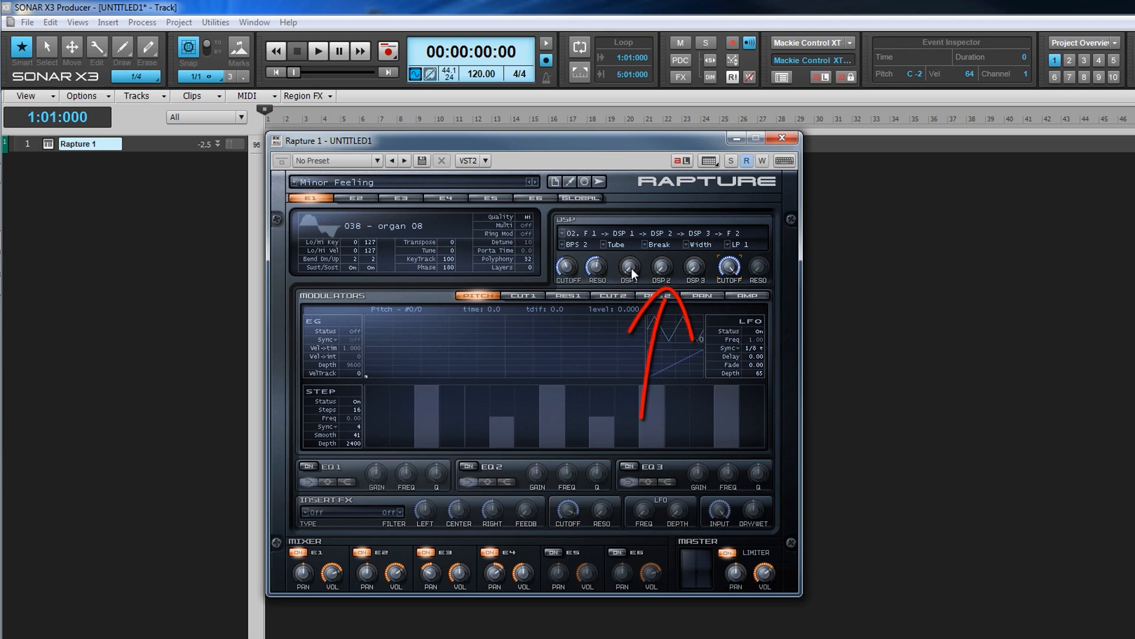
{"action": "left_click_drag", "start_coordinate": [632, 268], "coordinate": [624, 244]}
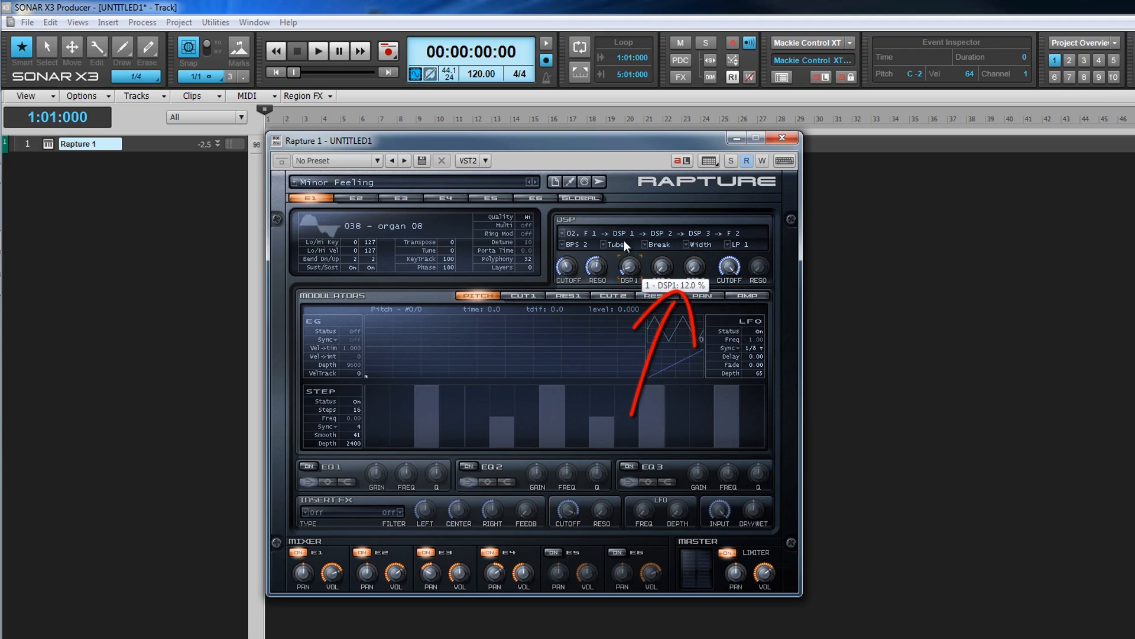
{"action": "left_click", "coordinate": [661, 273]}
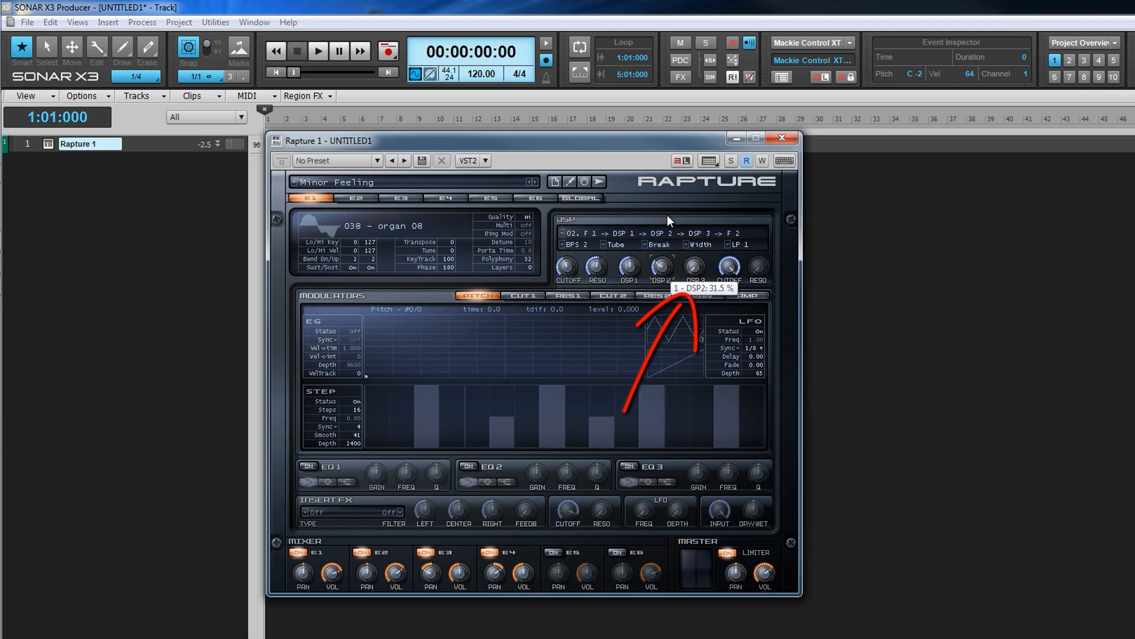
{"action": "left_click", "coordinate": [693, 269]}
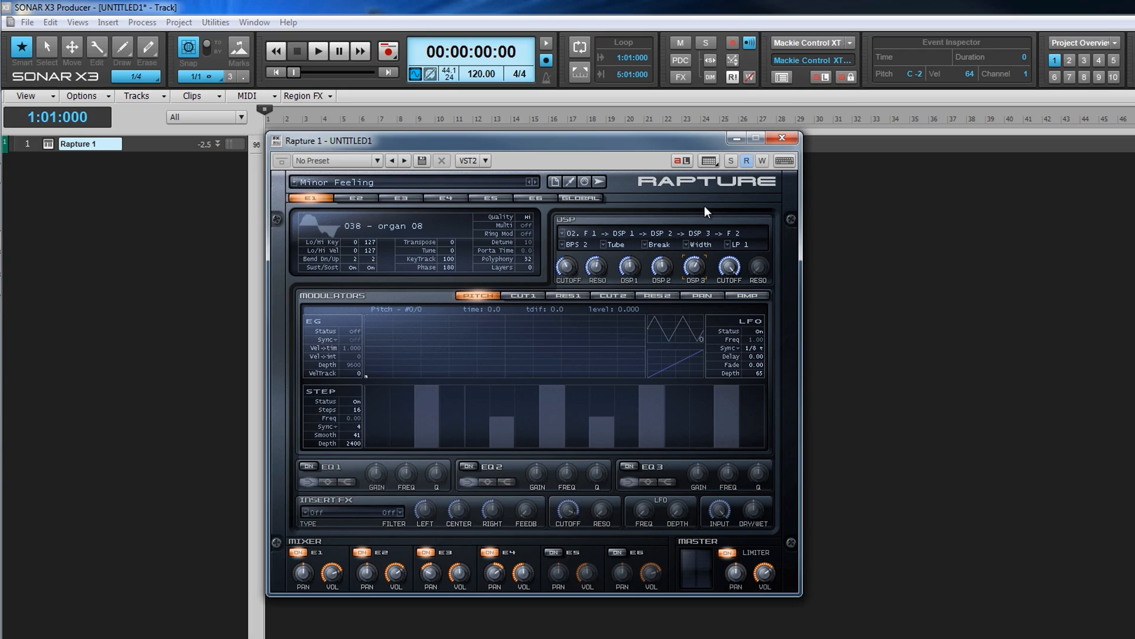